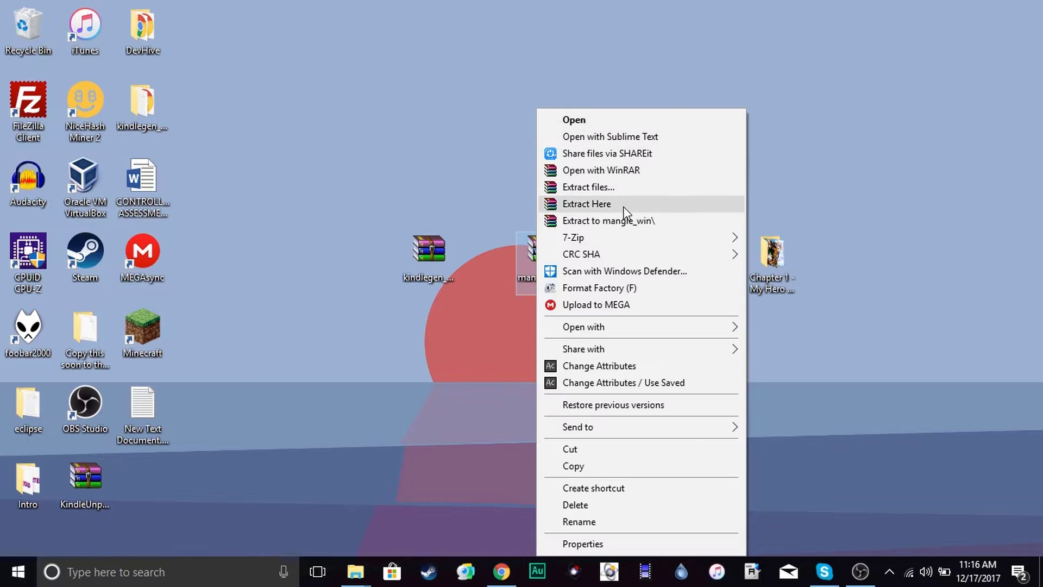
Extract the mangle_win and KindleComicParser 0.1 zip archives on the desktop, each into a folder named after it.
{"action": "left_click", "coordinate": [621, 221]}
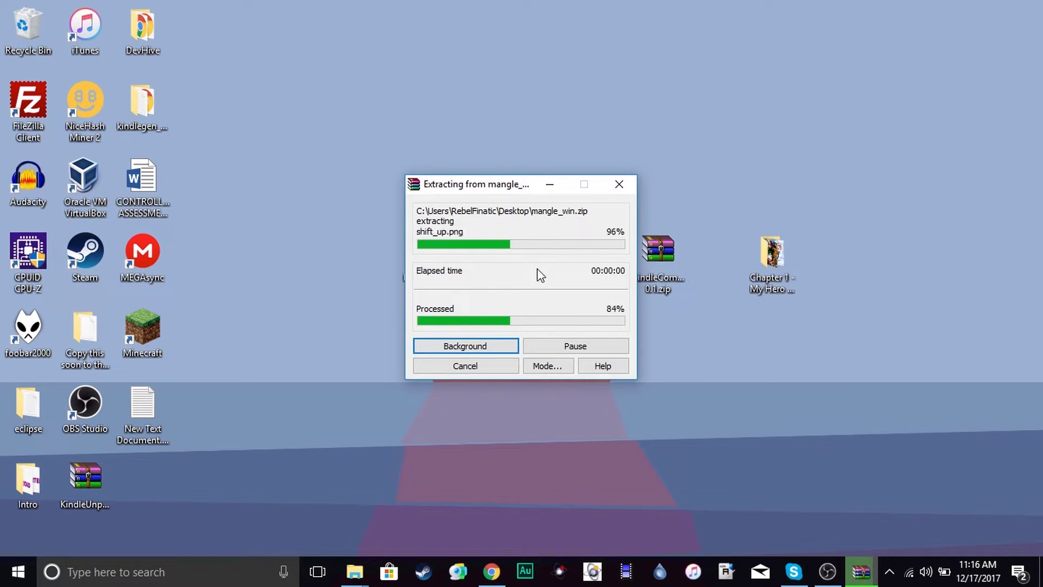
{"action": "left_click", "coordinate": [659, 261]}
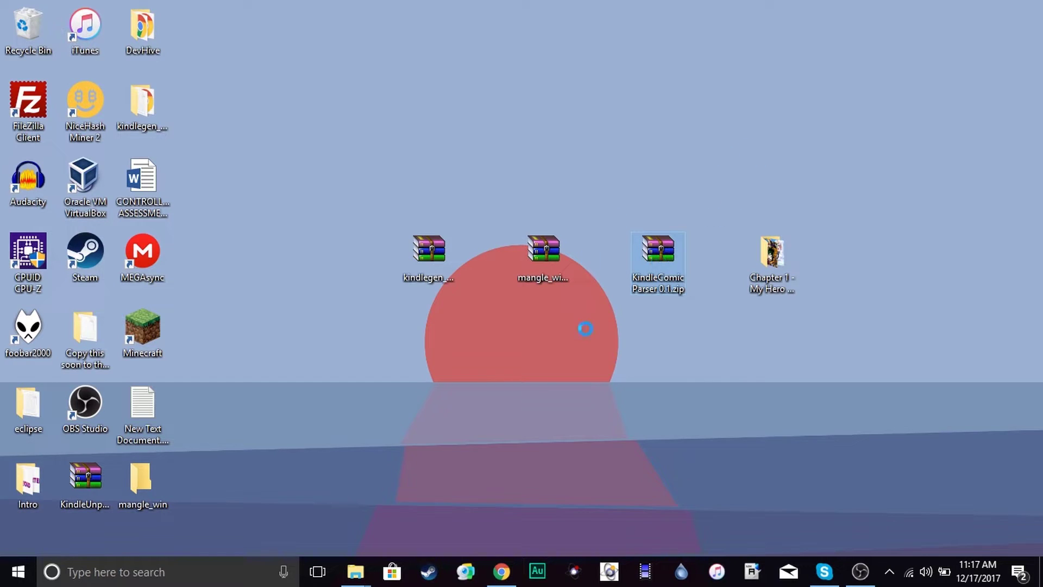
{"action": "right_click", "coordinate": [659, 260]}
{"action": "left_click", "coordinate": [734, 221]}
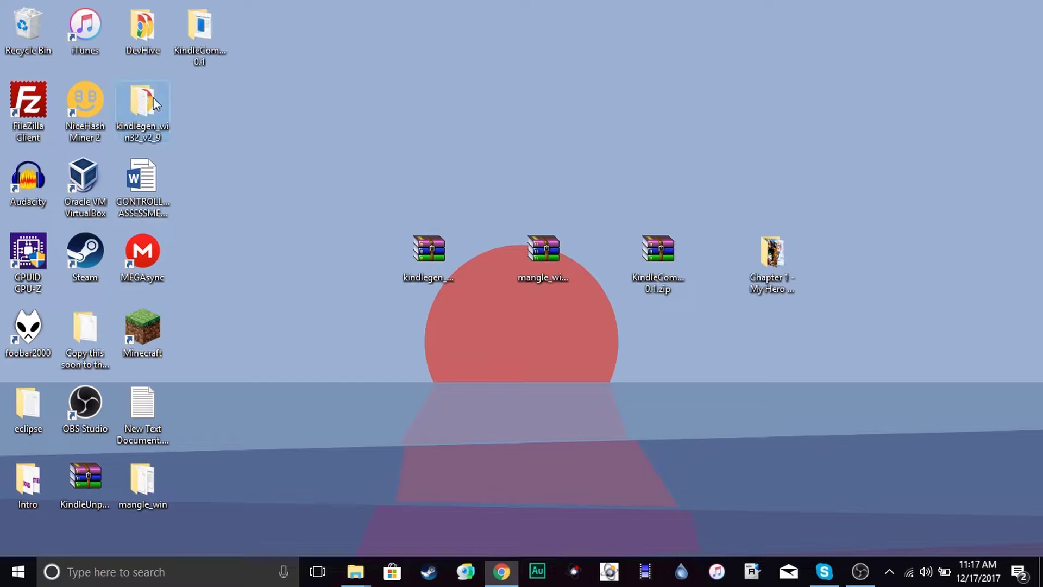
Arrange the extracted kindlegen, mangle_win and KindleComicParser 0.1 folders in a row on the desktop, each below its matching archive.
{"action": "left_click_drag", "start_coordinate": [157, 111], "coordinate": [894, 270]}
{"action": "left_click", "coordinate": [819, 418]}
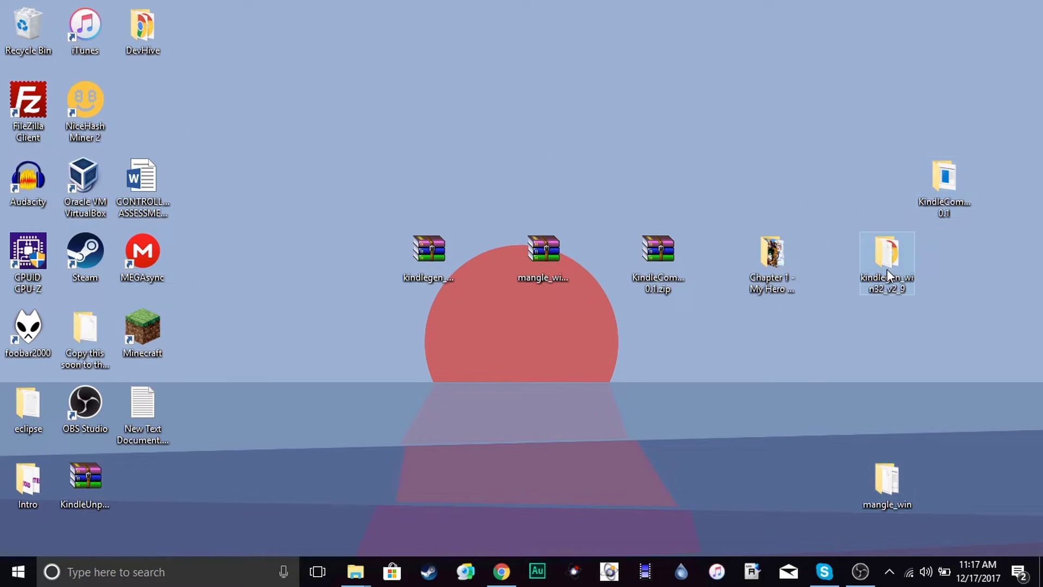
{"action": "left_click_drag", "start_coordinate": [887, 478], "coordinate": [843, 479]}
{"action": "left_click_drag", "start_coordinate": [556, 353], "coordinate": [562, 413]}
{"action": "left_click_drag", "start_coordinate": [877, 261], "coordinate": [651, 409]}
{"action": "left_click_drag", "start_coordinate": [420, 407], "coordinate": [421, 408]}
{"action": "left_click_drag", "start_coordinate": [945, 196], "coordinate": [674, 419]}
{"action": "left_click_drag", "start_coordinate": [861, 372], "coordinate": [761, 266]}
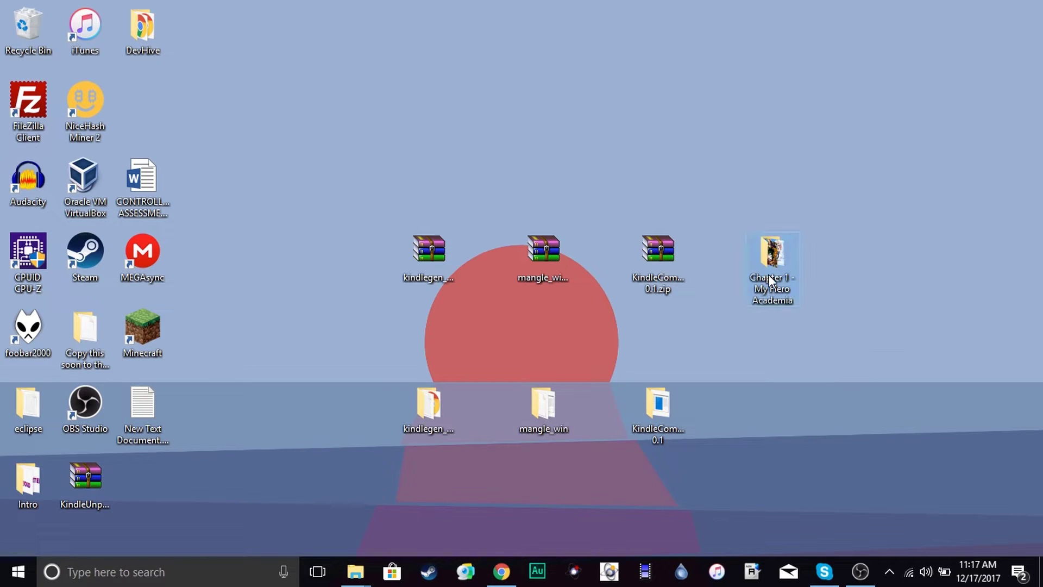
Check the image dimensions of 001.jpg in the Chapter 1 - My Hero Academia folder's file properties, and close the folder.
{"action": "double_click", "coordinate": [768, 275]}
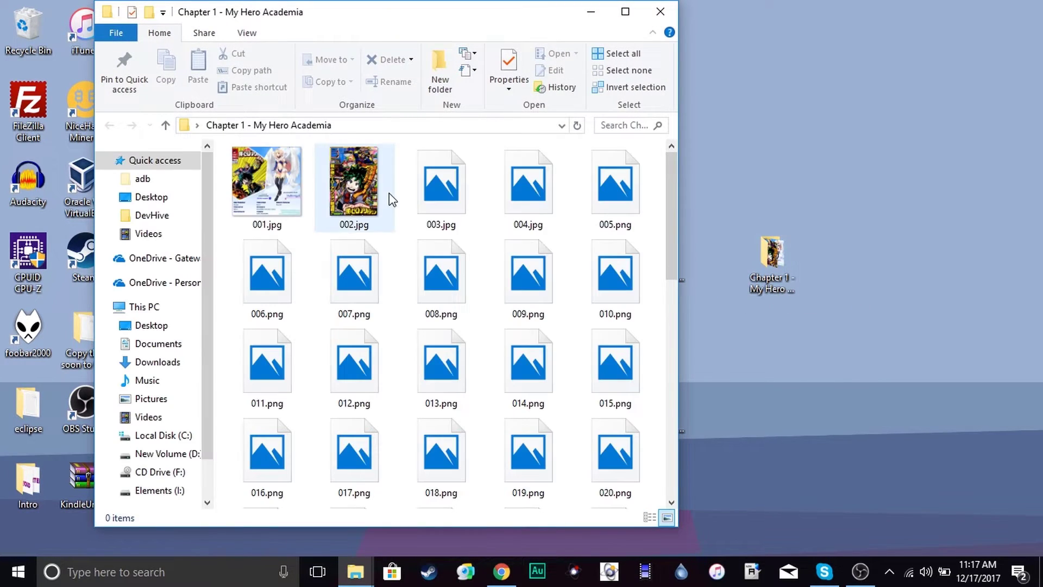
{"action": "left_click", "coordinate": [288, 182]}
{"action": "right_click", "coordinate": [288, 182]}
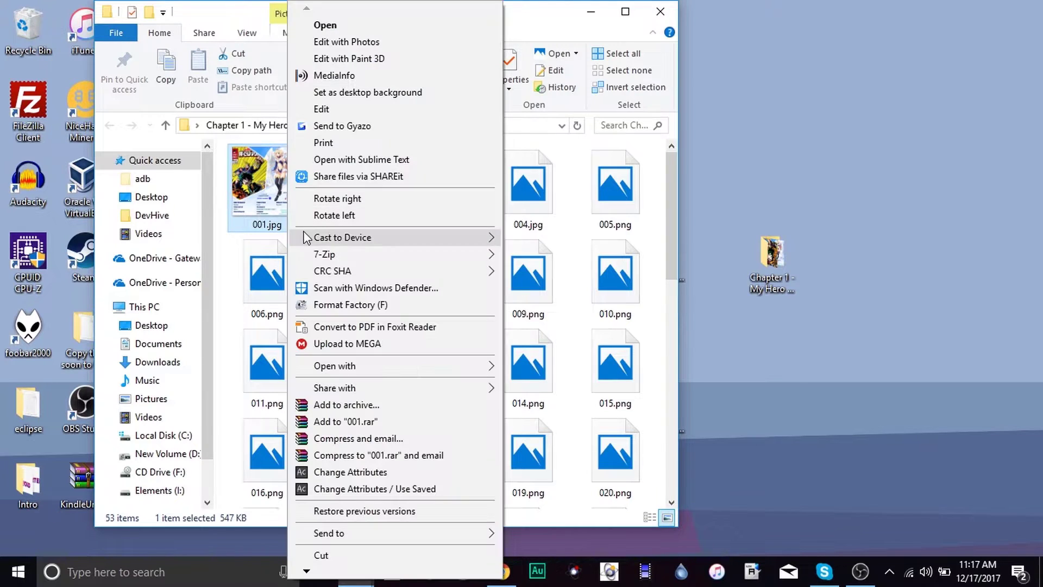
{"action": "mouse_move", "coordinate": [315, 573]}
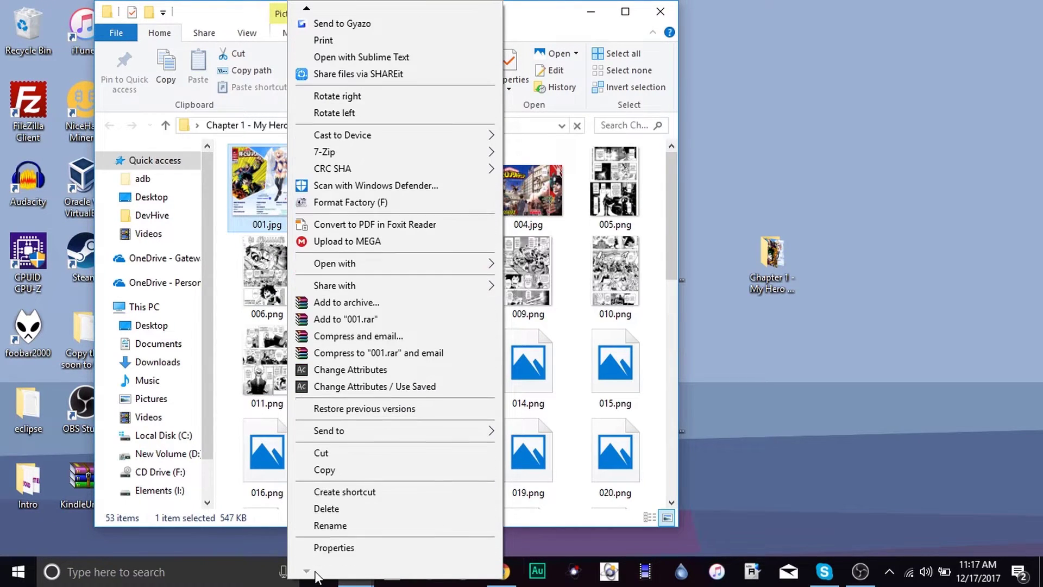
{"action": "left_click", "coordinate": [335, 550]}
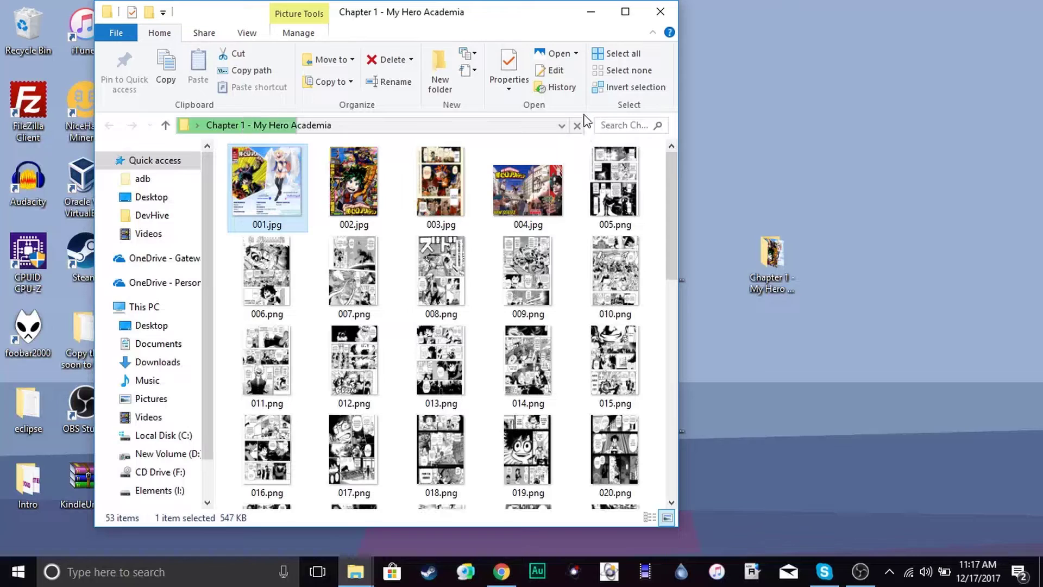
{"action": "left_click", "coordinate": [403, 197]}
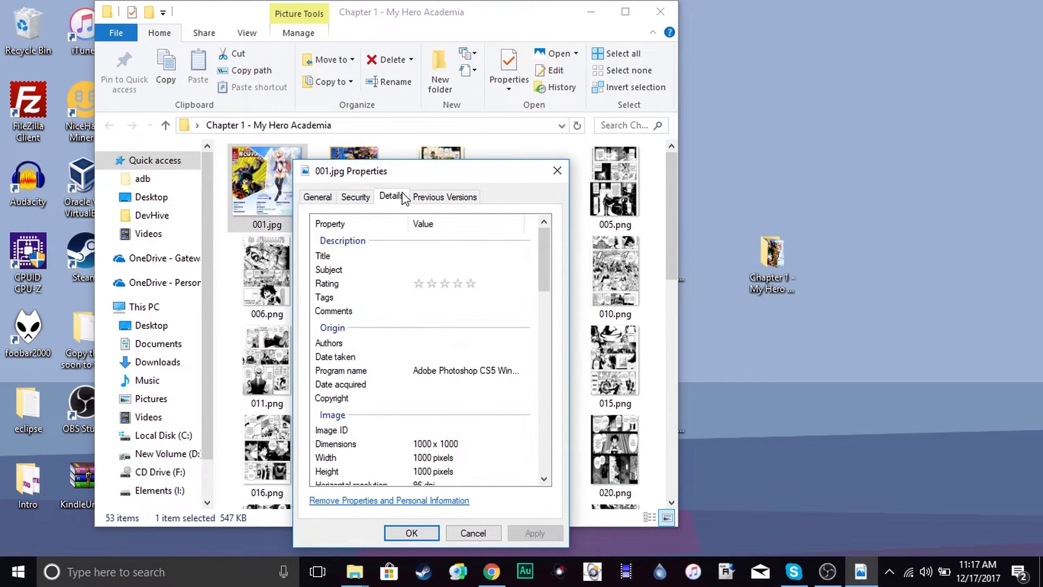
{"action": "left_click_drag", "start_coordinate": [451, 171], "coordinate": [441, 55]}
{"action": "scroll", "coordinate": [472, 293], "scroll_direction": "down", "scroll_amount": 3}
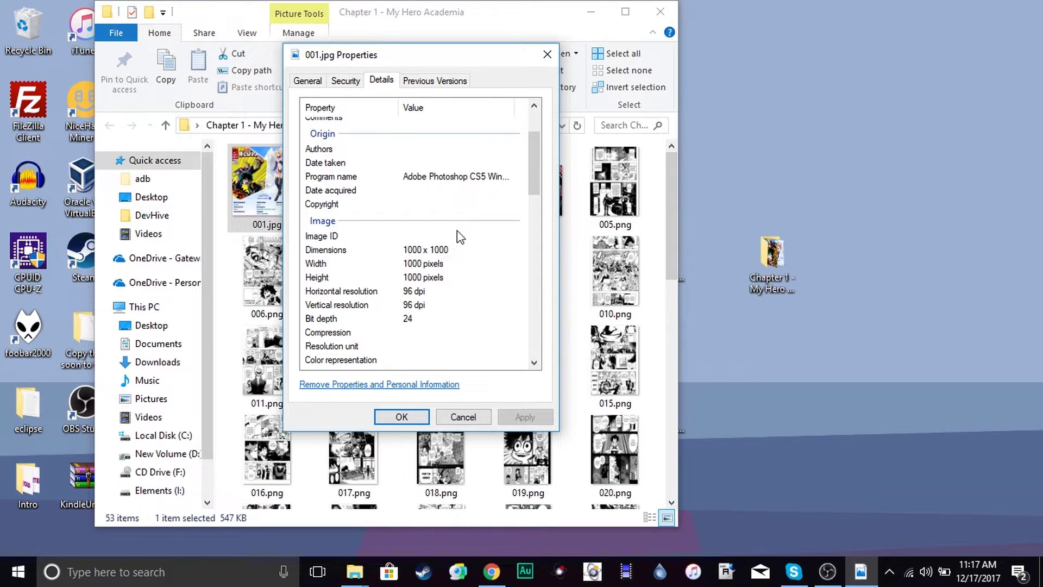
{"action": "left_click", "coordinate": [547, 54]}
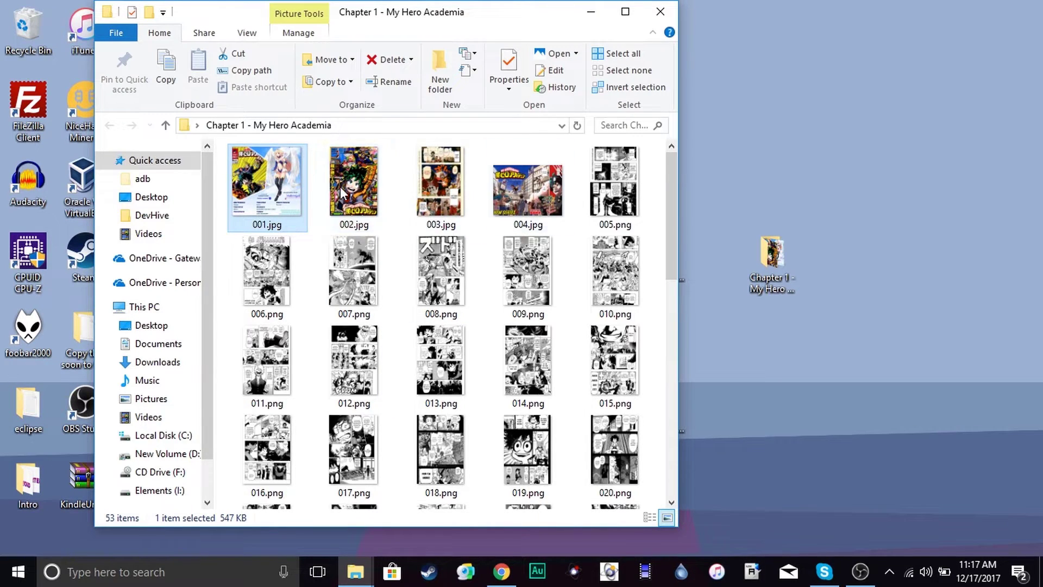
{"action": "left_click", "coordinate": [661, 12]}
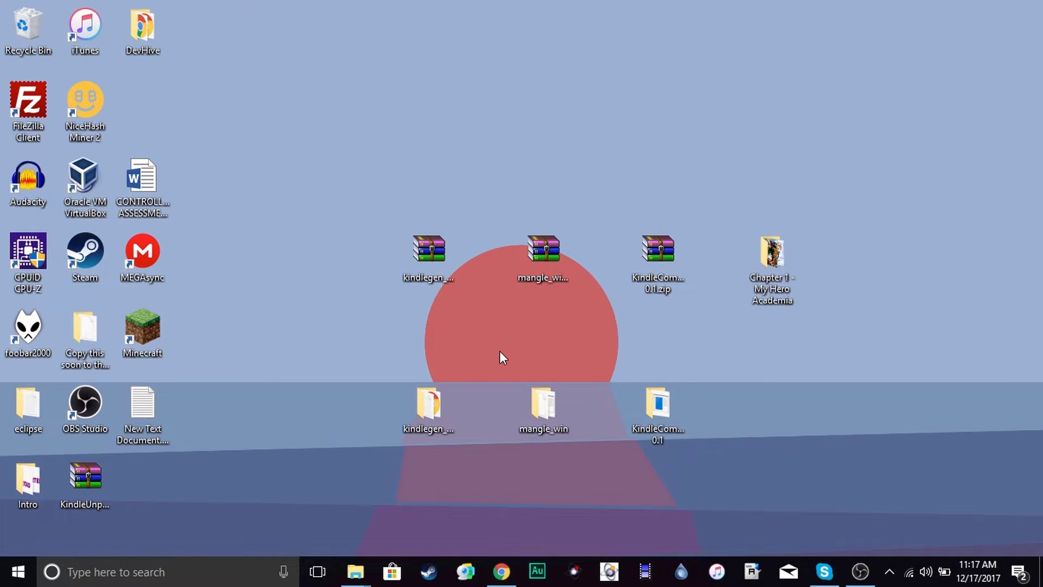
Launch Mangle from the mangle_win folder and close the folder window.
{"action": "double_click", "coordinate": [543, 408]}
{"action": "double_click", "coordinate": [401, 225]}
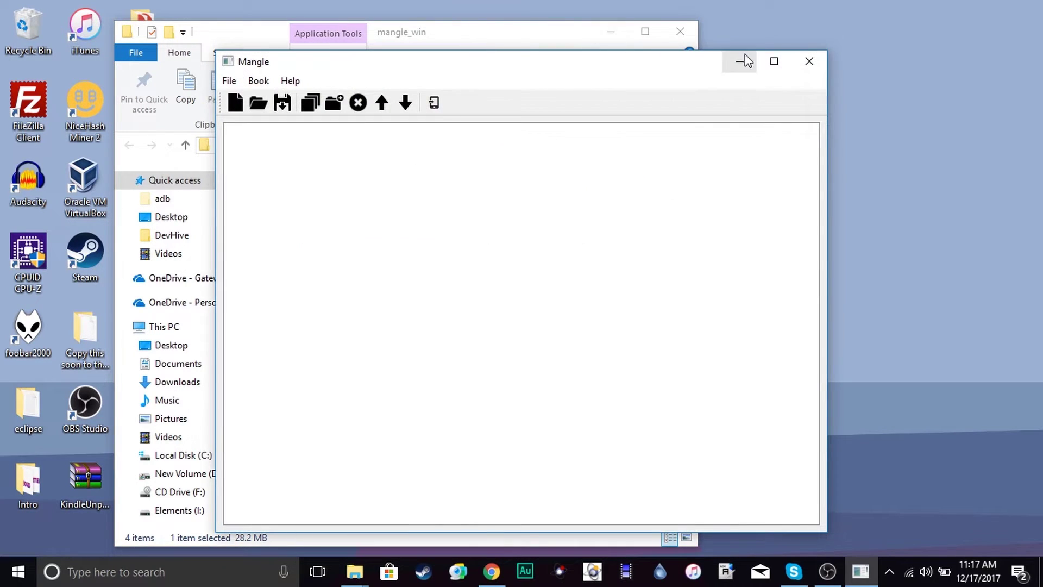
{"action": "left_click", "coordinate": [680, 33]}
Add the Chapter 1 - My Hero Academia folder from the desktop to the Mangle book.
{"action": "left_click_drag", "start_coordinate": [599, 61], "coordinate": [414, 27]}
{"action": "left_click_drag", "start_coordinate": [763, 263], "coordinate": [593, 341]}
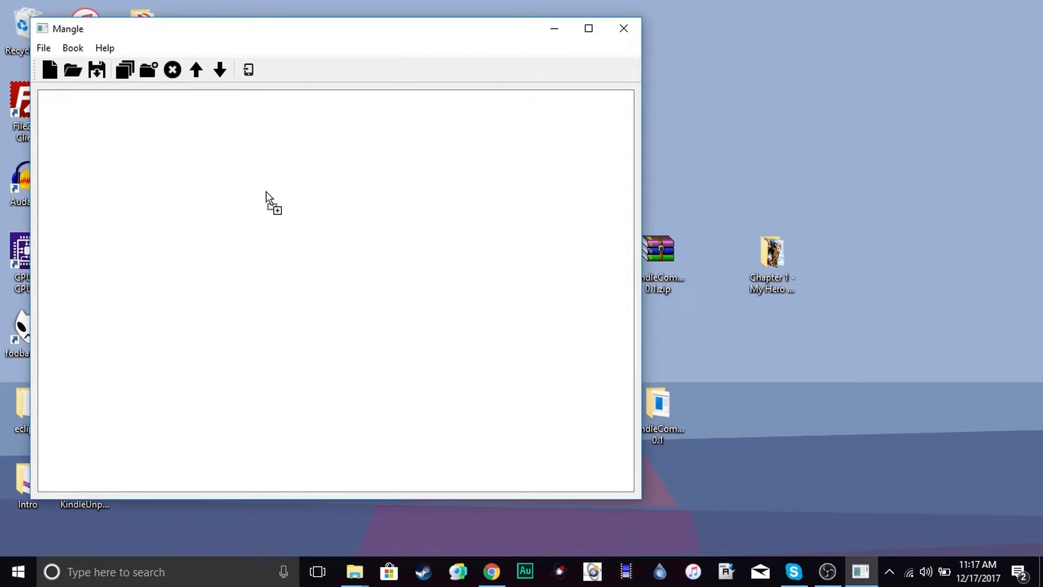
{"action": "left_click_drag", "start_coordinate": [267, 193], "coordinate": [267, 195]}
Set the book's export options to title Chapter 0001, device Kindle Paperwhite and format Images only.
{"action": "left_click", "coordinate": [249, 72]}
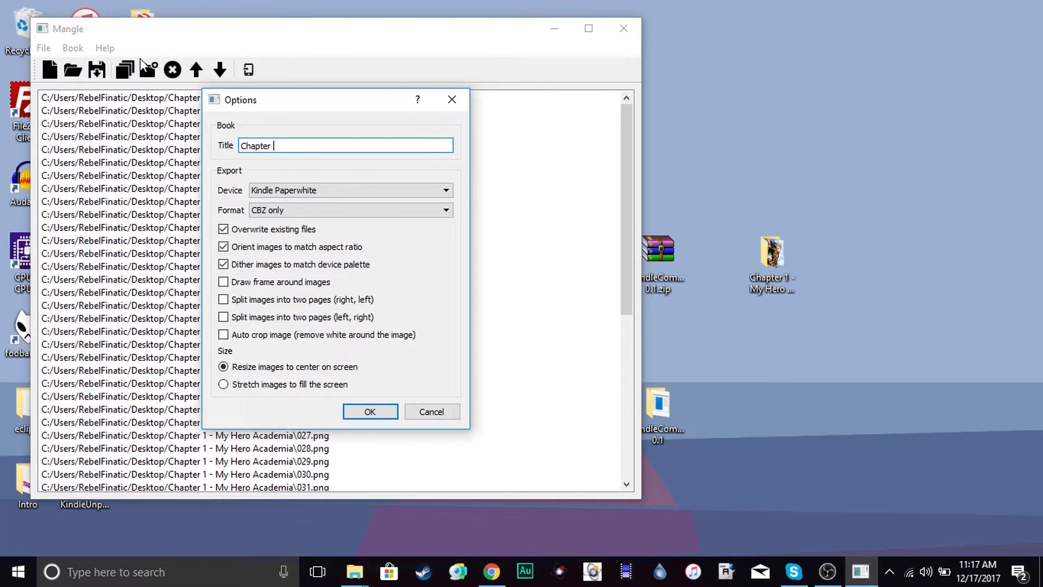
{"action": "left_click_drag", "start_coordinate": [354, 145], "coordinate": [368, 164]}
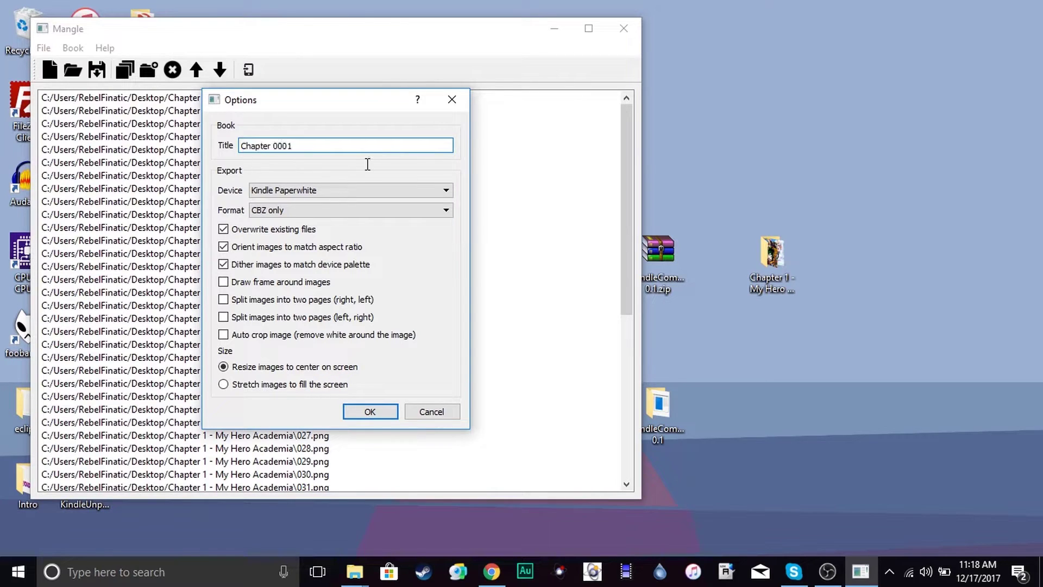
{"action": "left_click", "coordinate": [333, 191]}
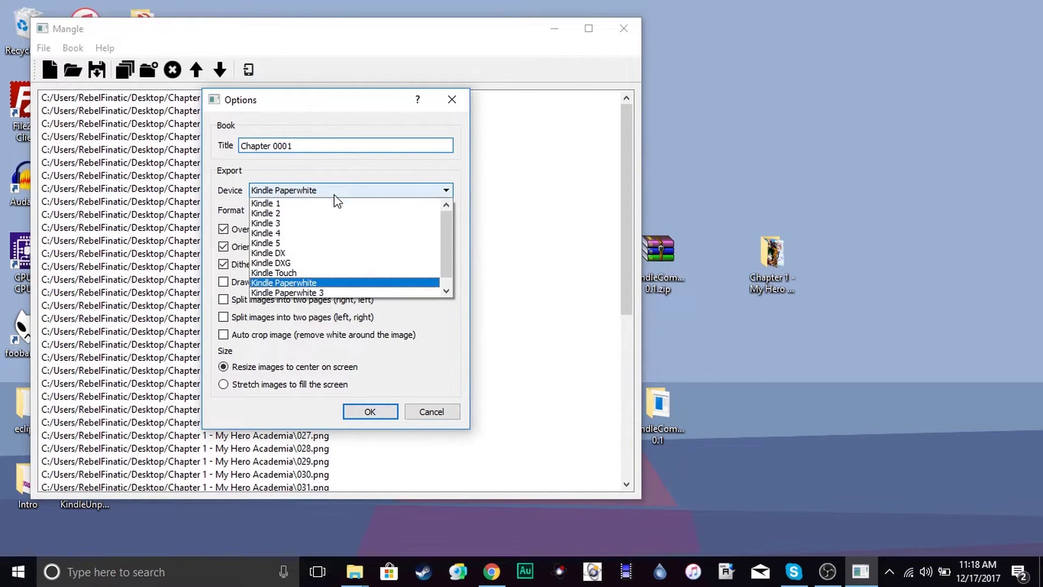
{"action": "left_click", "coordinate": [355, 282]}
{"action": "left_click", "coordinate": [368, 213]}
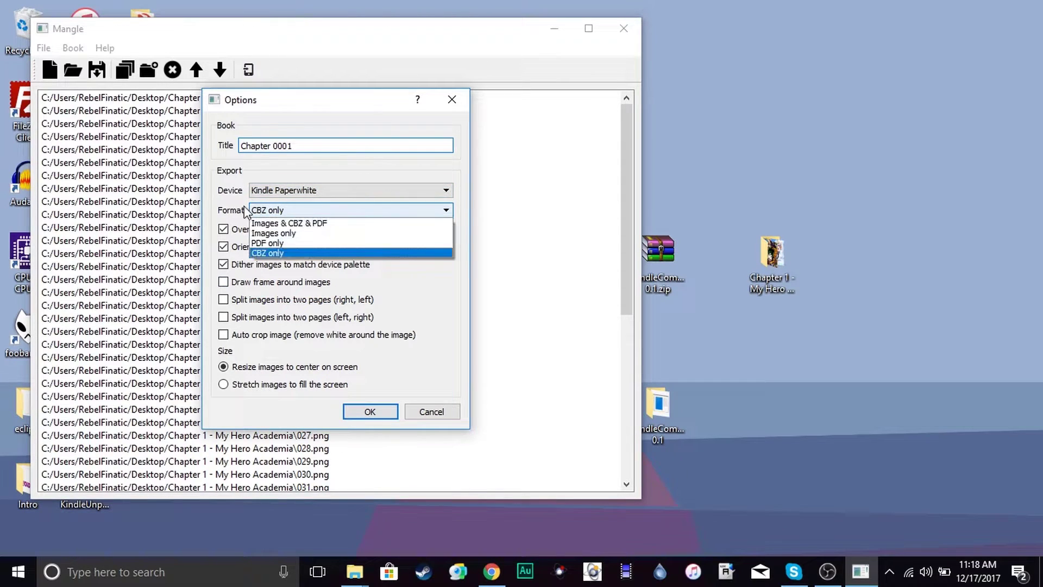
{"action": "left_click", "coordinate": [294, 237]}
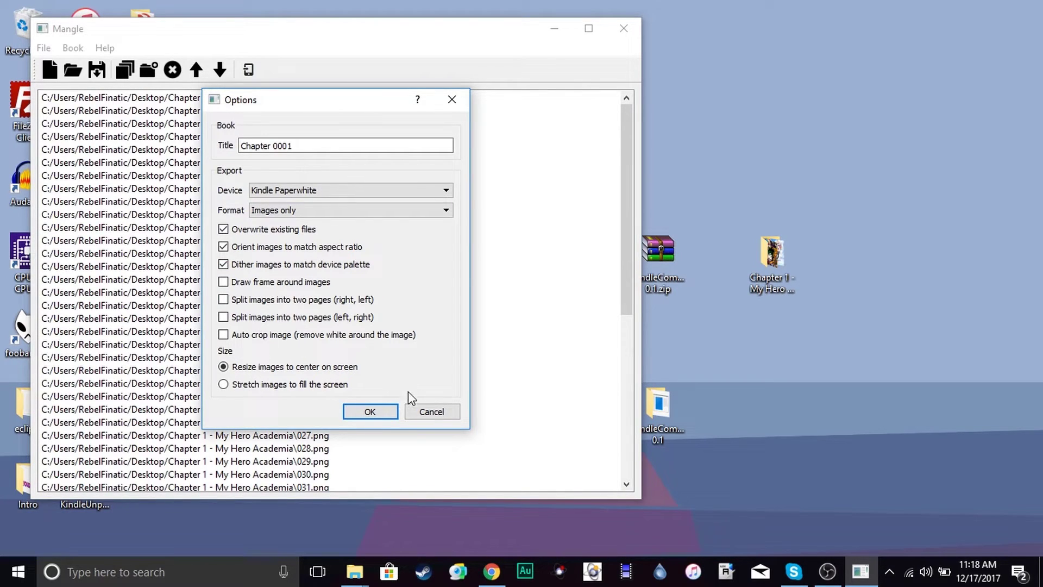
Accept the export options and export the book to the Desktop.
{"action": "left_click", "coordinate": [370, 413]}
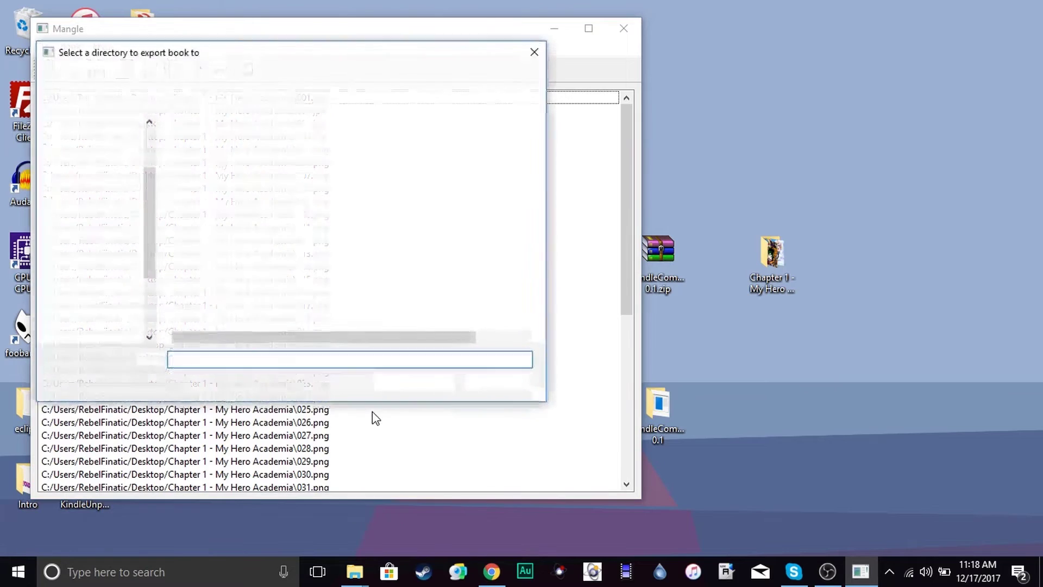
{"action": "left_click", "coordinate": [93, 215]}
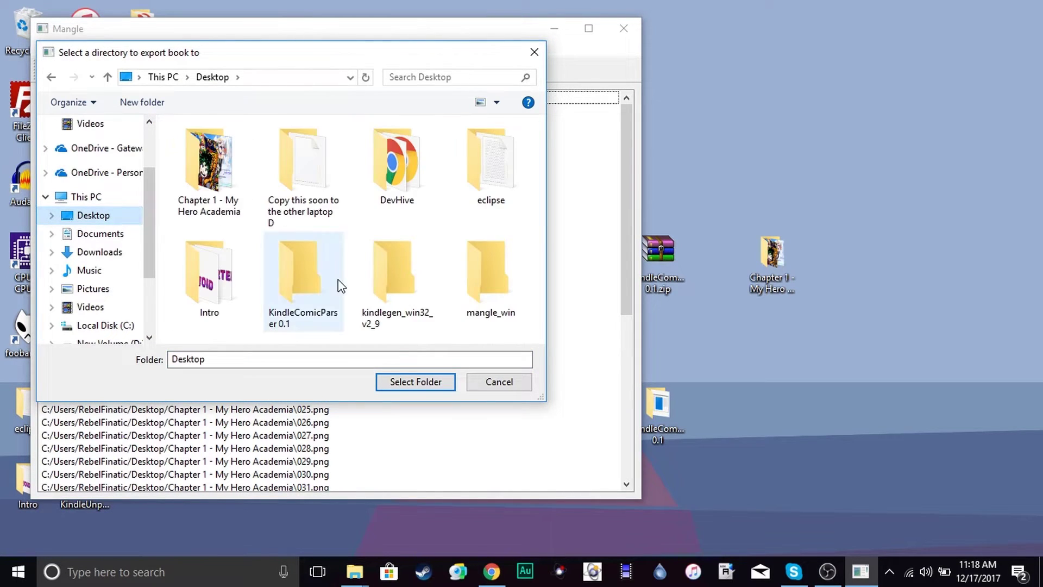
{"action": "left_click", "coordinate": [385, 383]}
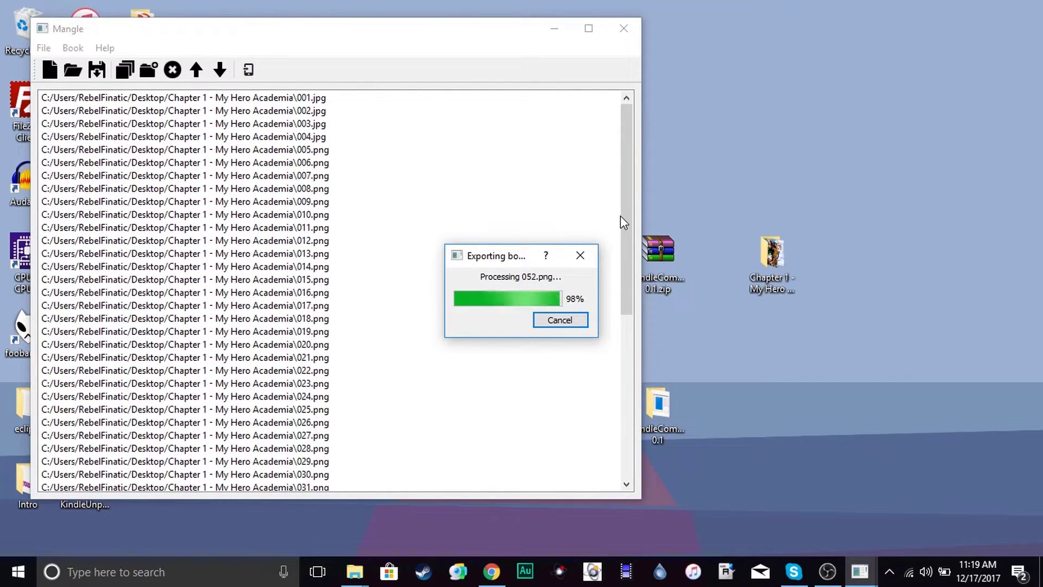
Close Mangle without saving the changes to the current book.
{"action": "left_click_drag", "start_coordinate": [476, 41], "coordinate": [735, 39]}
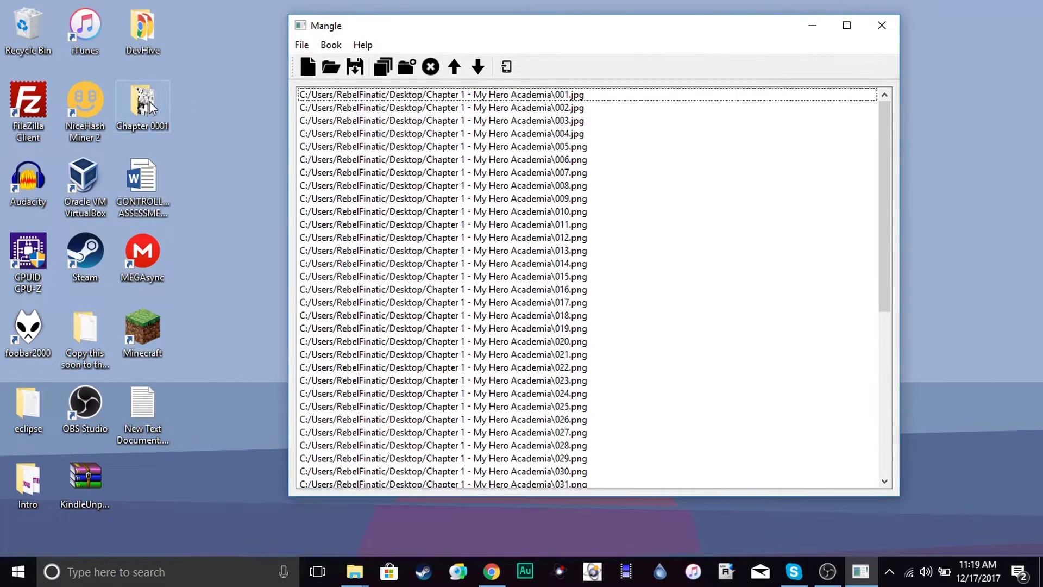
{"action": "left_click", "coordinate": [883, 25]}
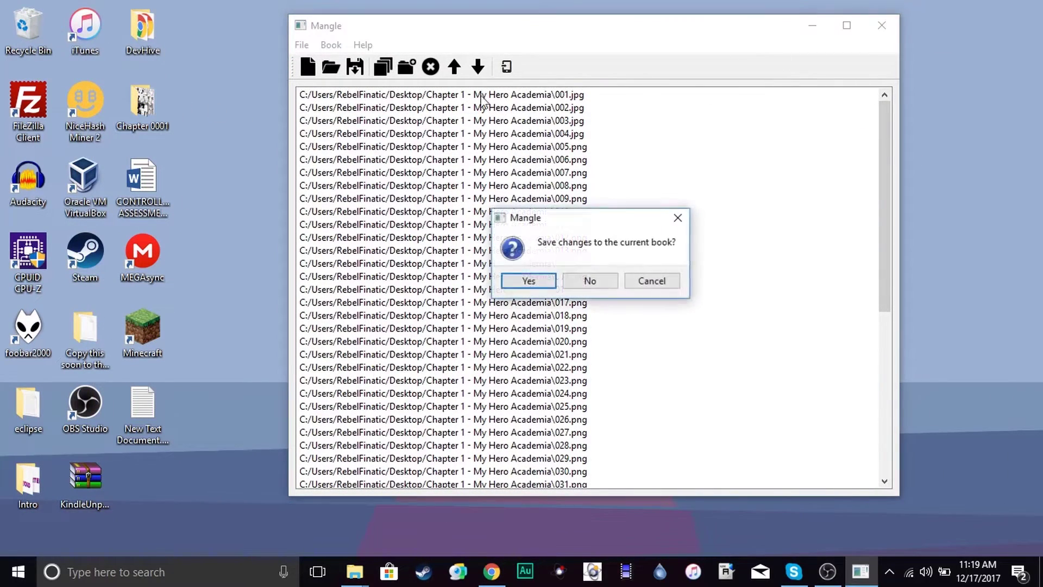
{"action": "left_click", "coordinate": [605, 282]}
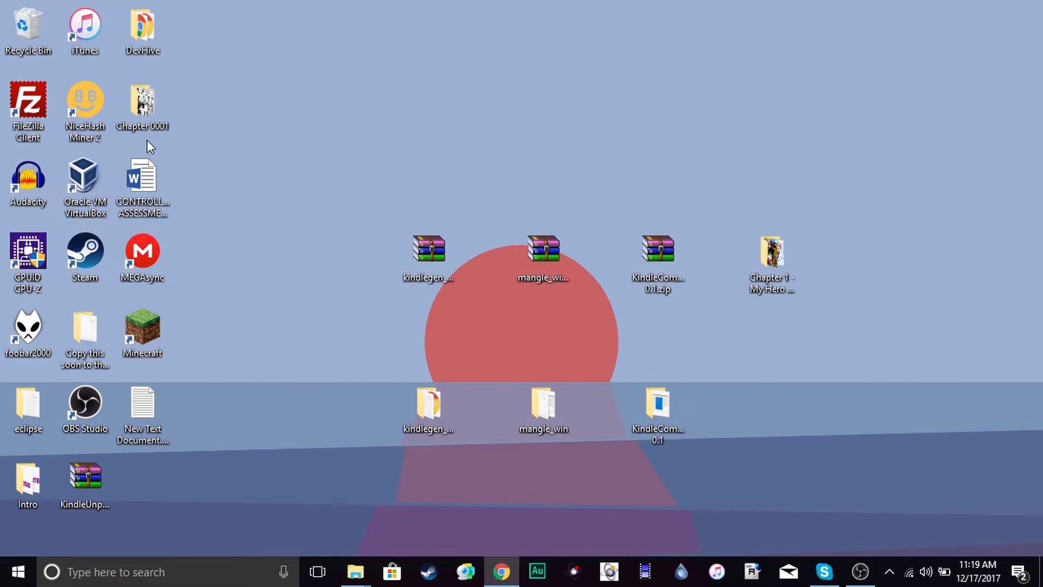
Place the exported Chapter 0001 folder beside the KindleComicParser 0.1 folder and move the original Chapter 1 folder above the archive row.
{"action": "left_click_drag", "start_coordinate": [500, 182], "coordinate": [811, 405]}
{"action": "left_click", "coordinate": [756, 262]}
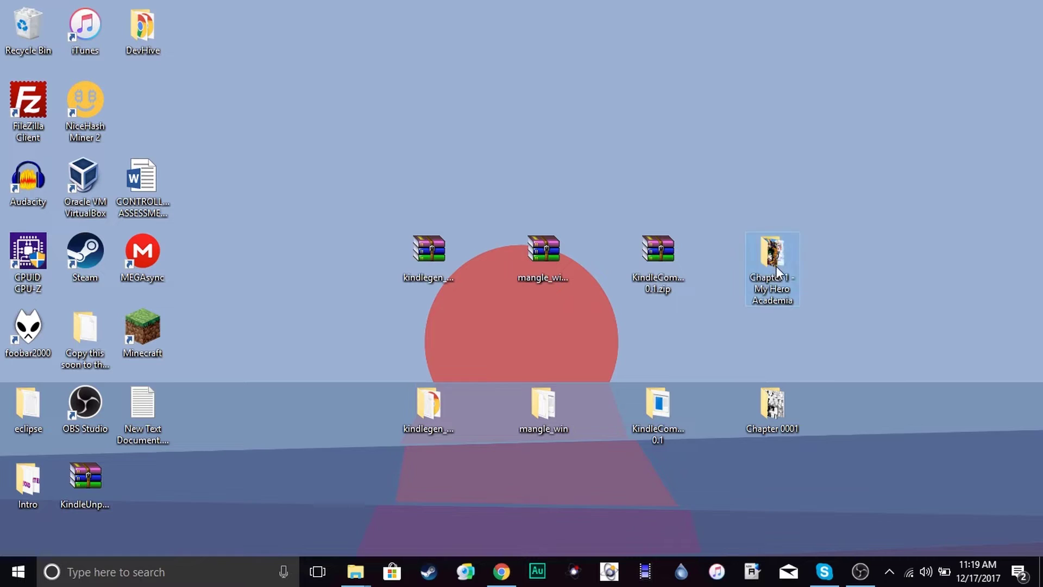
{"action": "left_click_drag", "start_coordinate": [767, 91], "coordinate": [769, 94]}
{"action": "left_click_drag", "start_coordinate": [866, 472], "coordinate": [838, 508]}
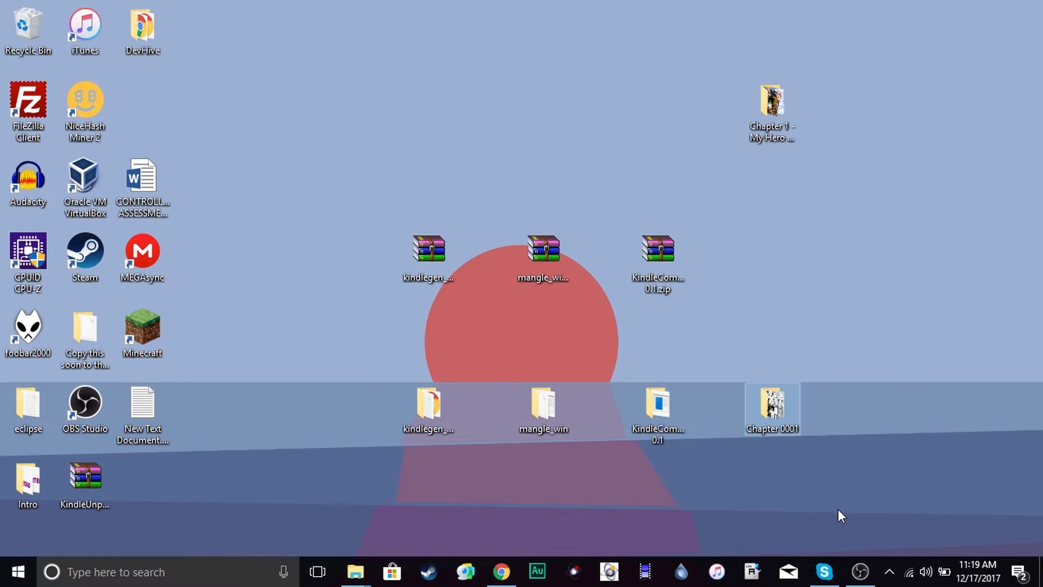
{"action": "left_click", "coordinate": [1016, 513]}
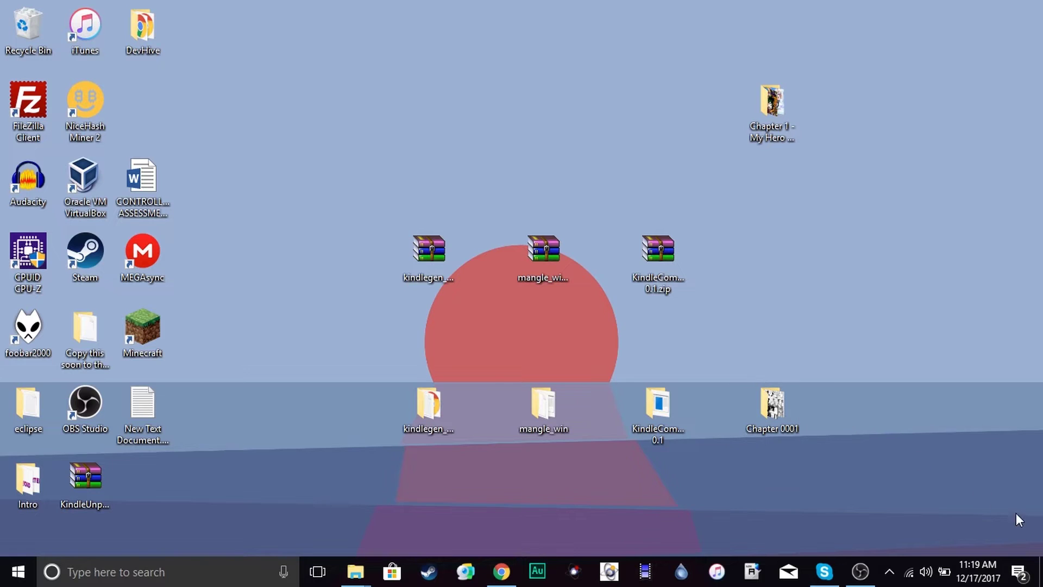
Open the Chapter 0001 and Chapter 1 - My Hero Academia folders side by side, each filling half the screen.
{"action": "double_click", "coordinate": [781, 405]}
{"action": "left_click_drag", "start_coordinate": [547, 24], "coordinate": [1, 22]}
{"action": "left_click", "coordinate": [569, 139]}
{"action": "double_click", "coordinate": [781, 101]}
{"action": "left_click_drag", "start_coordinate": [541, 16], "coordinate": [1042, 147]}
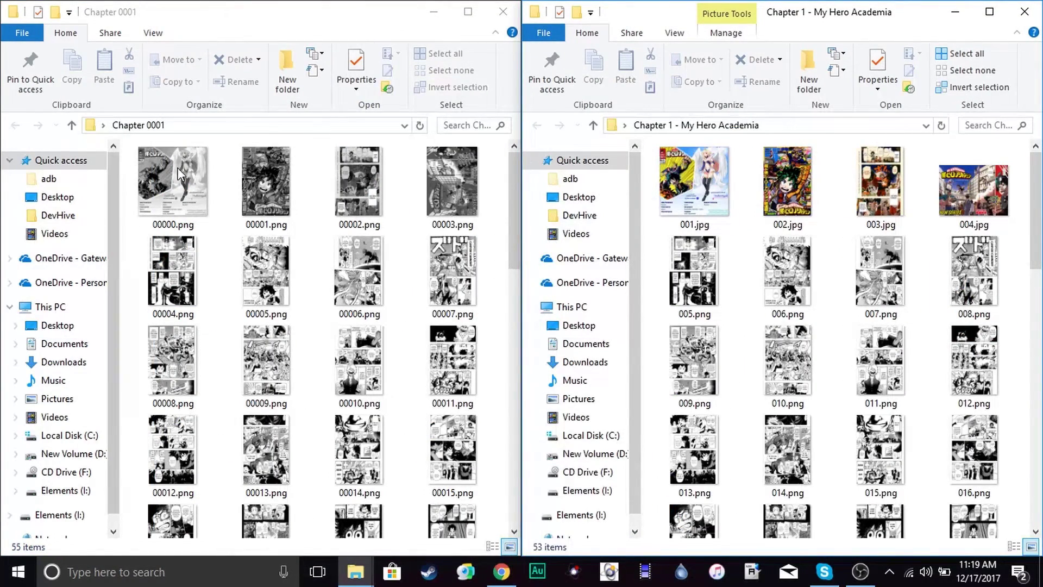
Compare the file sizes of 00000.png and 001.jpg, and examine the image dimensions of 00000.png in its properties.
{"action": "left_click", "coordinate": [174, 182]}
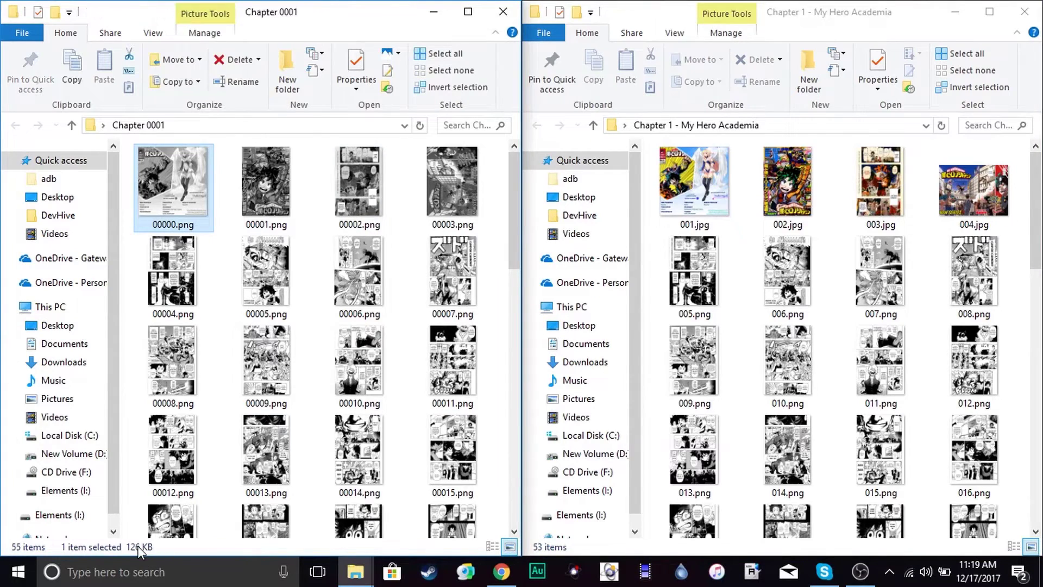
{"action": "left_click", "coordinate": [699, 185]}
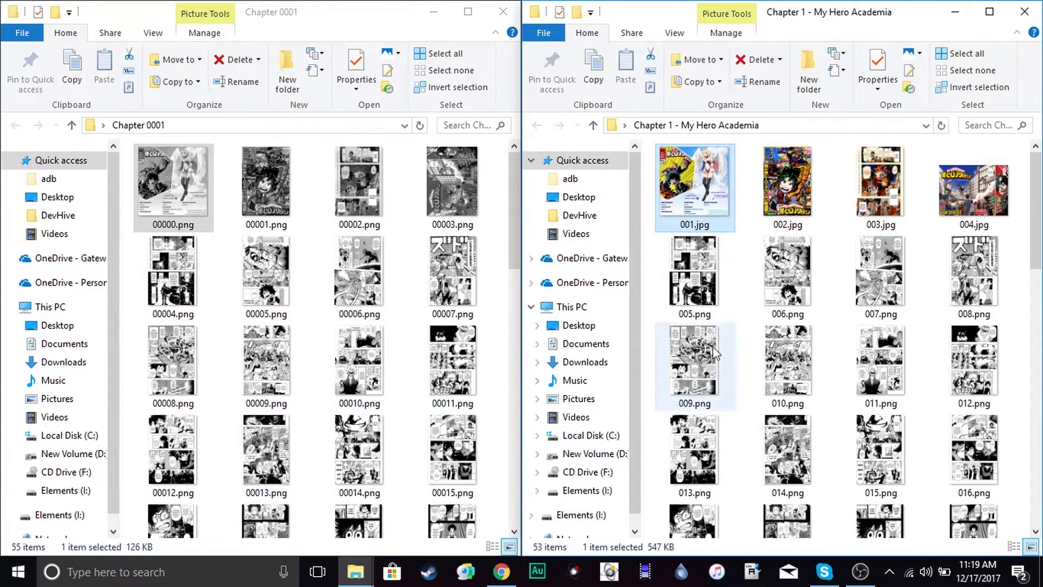
{"action": "left_click", "coordinate": [201, 195]}
{"action": "right_click", "coordinate": [201, 195]}
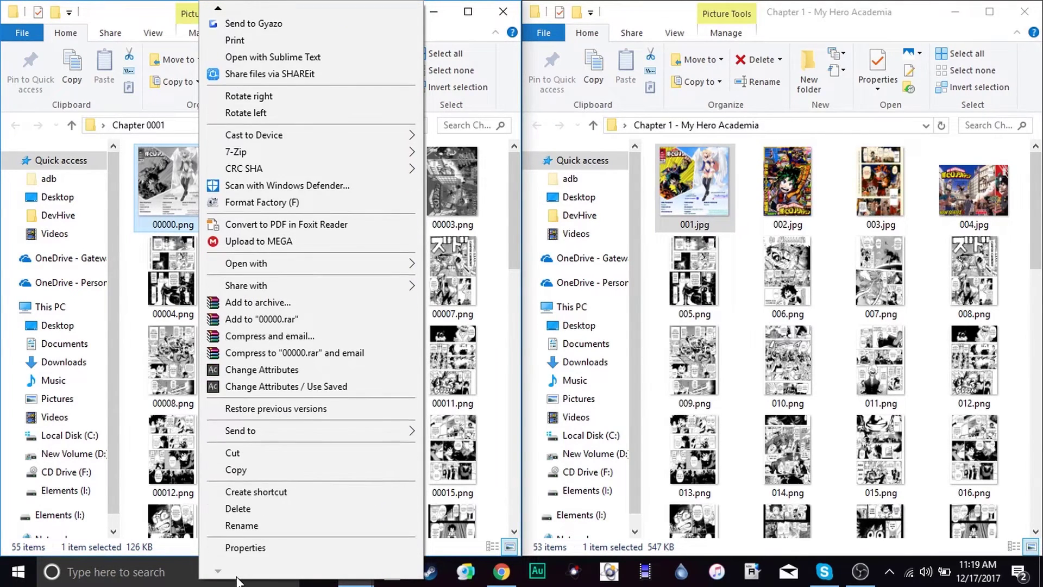
{"action": "left_click", "coordinate": [241, 550]}
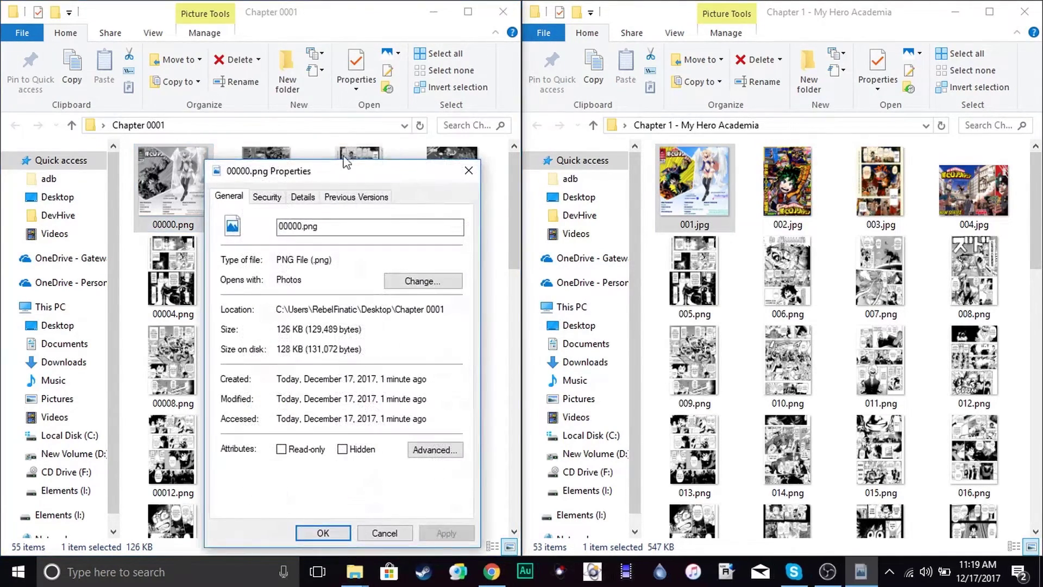
{"action": "left_click", "coordinate": [306, 200]}
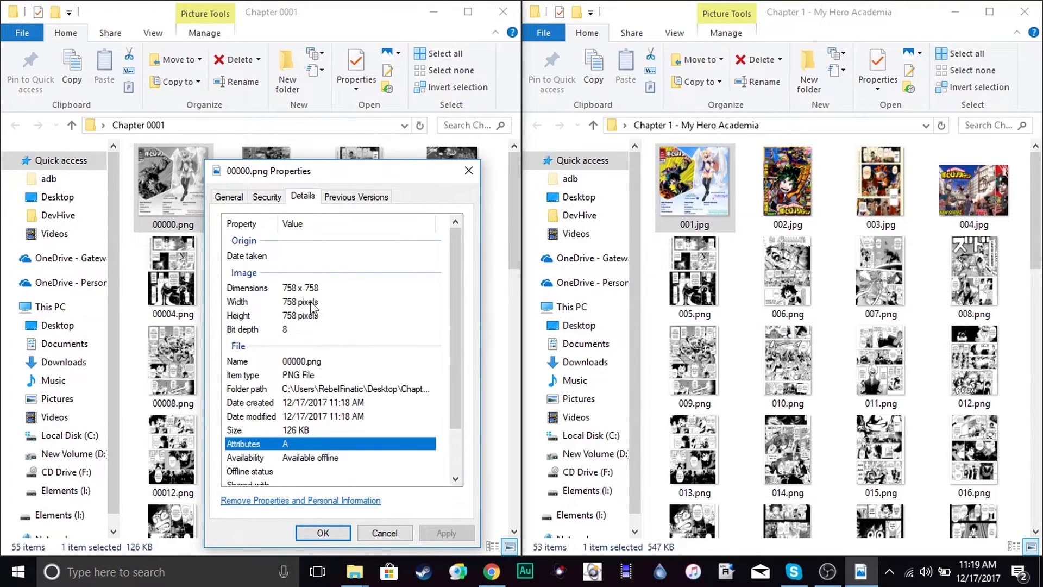
Close the image properties and both chapter folders, and place the Chapter 1 - My Hero Academia folder beside the KindleComicParser archive.
{"action": "left_click", "coordinate": [323, 533]}
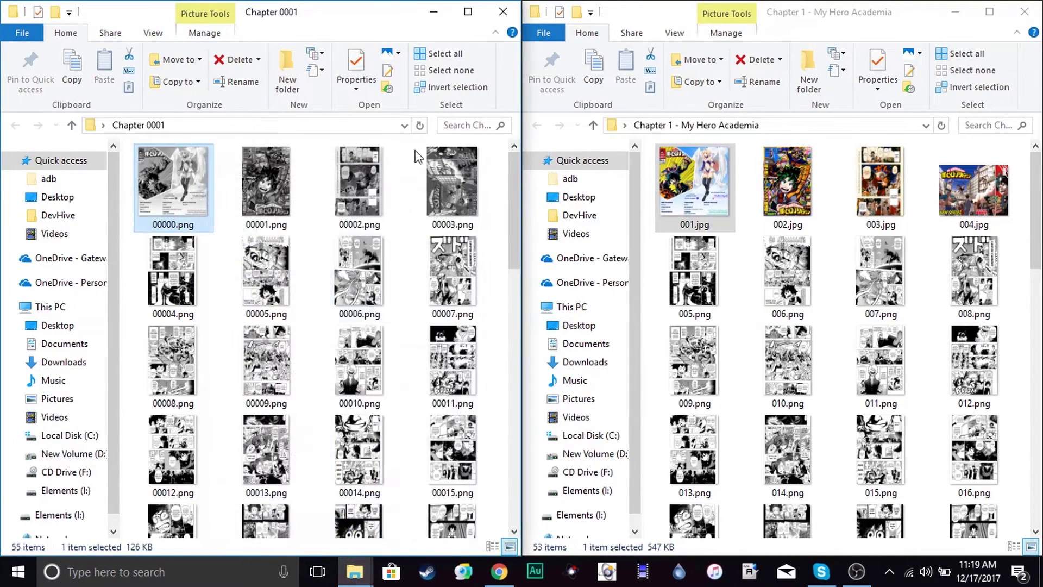
{"action": "left_click", "coordinate": [503, 11]}
{"action": "left_click", "coordinate": [1025, 11]}
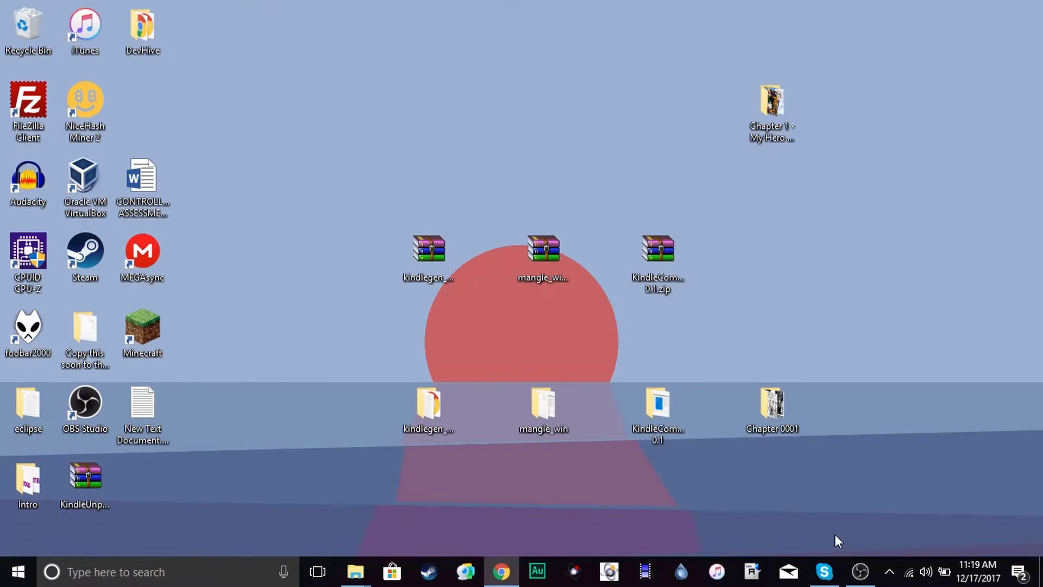
{"action": "left_click_drag", "start_coordinate": [771, 106], "coordinate": [772, 258]}
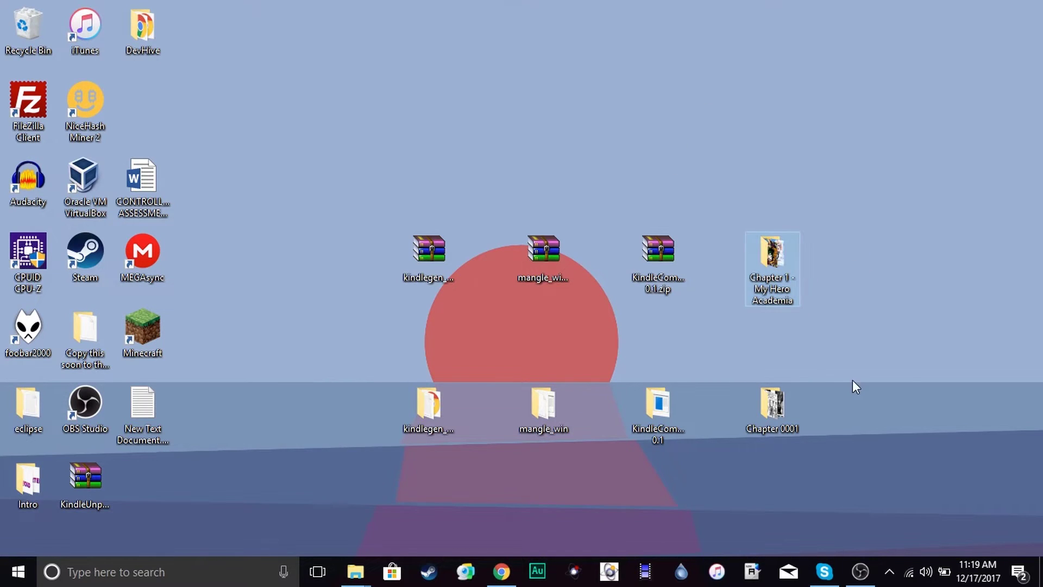
Launch KindleComicParser.exe from the KindleComicParser 0.1 folder on the desktop and shift the folder window aside.
{"action": "left_click", "coordinate": [673, 432]}
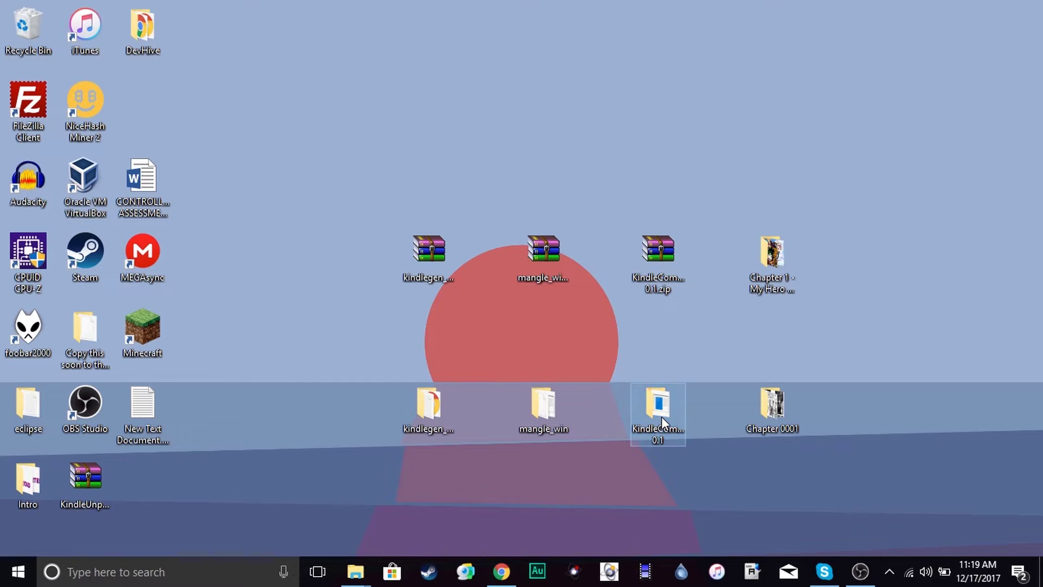
{"action": "double_click", "coordinate": [662, 416]}
{"action": "left_click", "coordinate": [400, 192]}
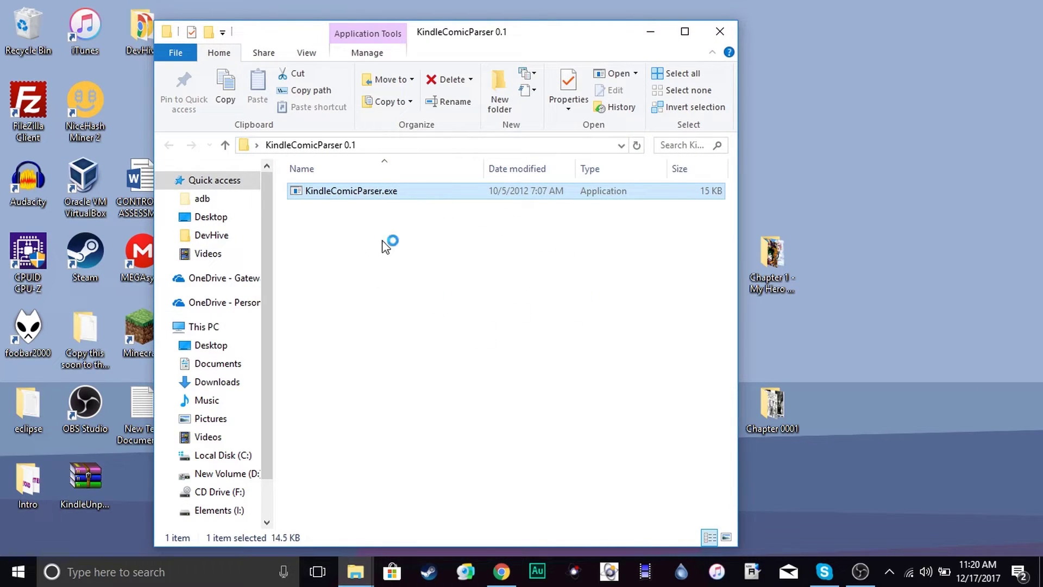
{"action": "left_click_drag", "start_coordinate": [495, 42], "coordinate": [394, 48]}
Enter the comic title "My Hero Academia Chapter 0001" in KindleComicParser and start processing.
{"action": "left_click", "coordinate": [119, 99]}
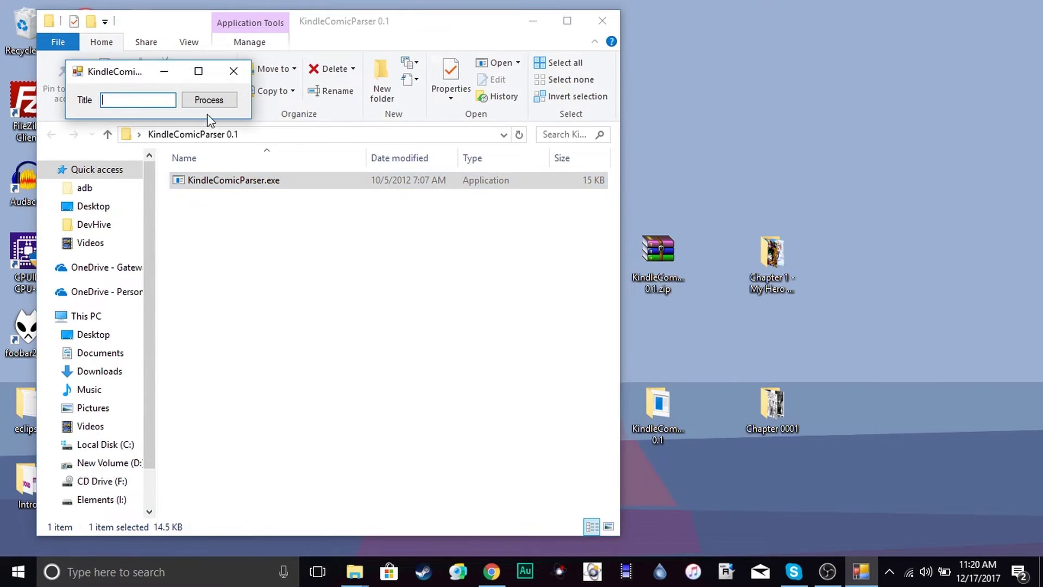
{"action": "type", "text": "My Hero A"}
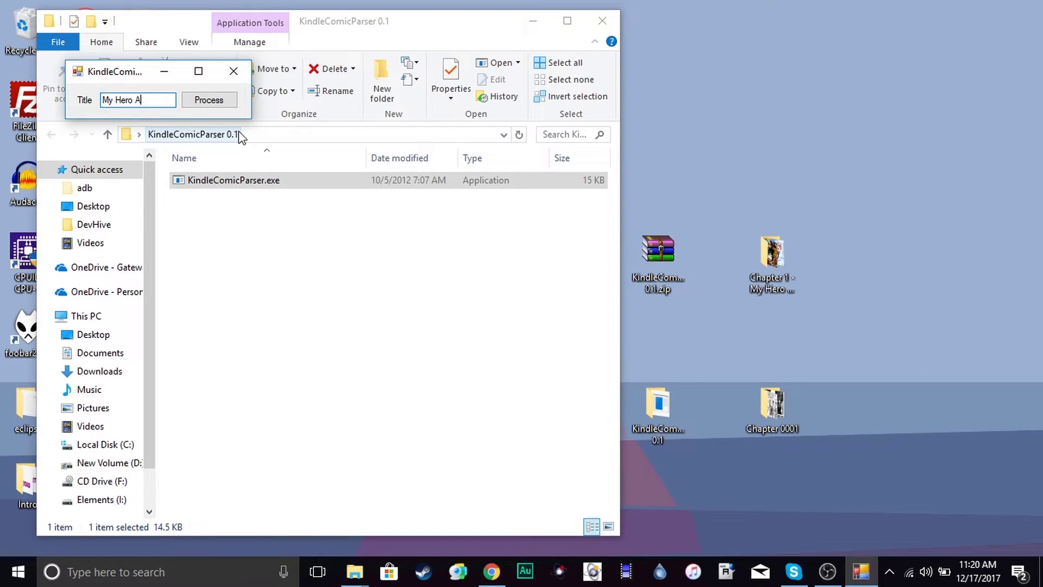
{"action": "type", "text": "cademia Chapter 0001"}
{"action": "left_click", "coordinate": [206, 99]}
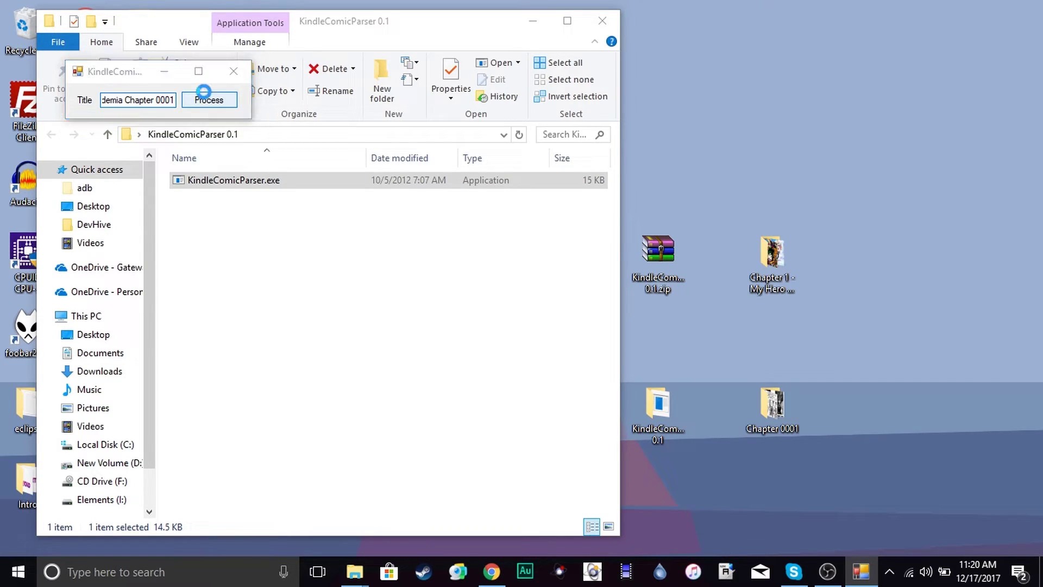
Select the Chapter 0001 folder on the Desktop as the folder to process.
{"action": "scroll", "coordinate": [587, 292], "scroll_direction": "up", "scroll_amount": 1}
{"action": "scroll", "coordinate": [603, 282], "scroll_direction": "up", "scroll_amount": 5}
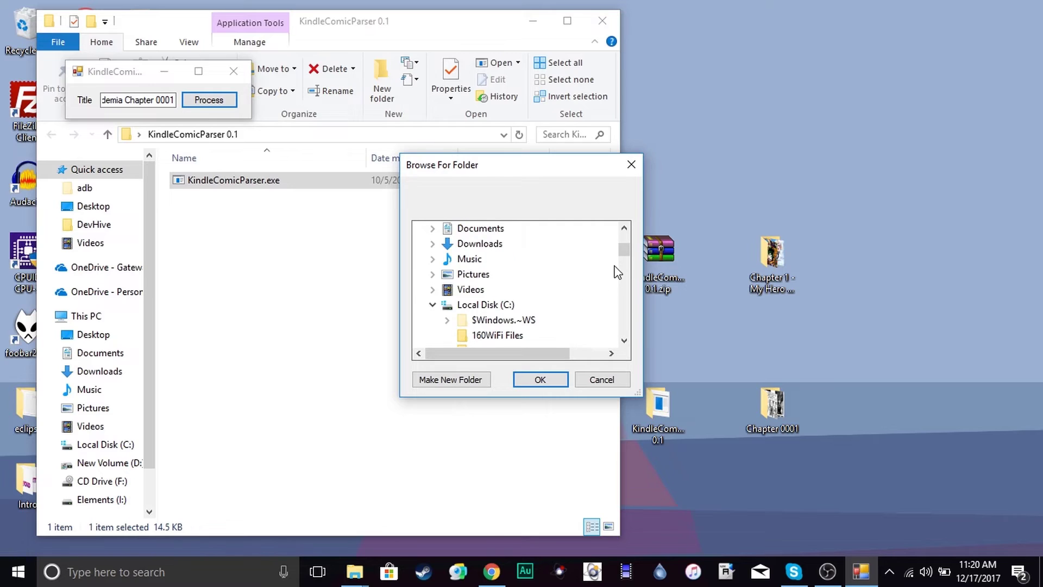
{"action": "left_click_drag", "start_coordinate": [623, 258], "coordinate": [612, 233]}
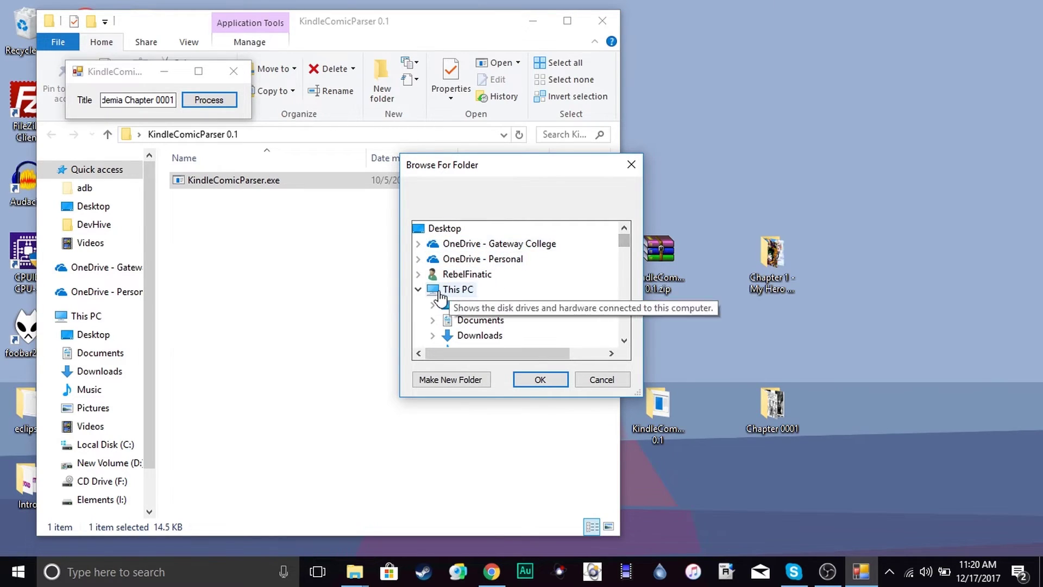
{"action": "left_click", "coordinate": [473, 305]}
{"action": "scroll", "coordinate": [517, 324], "scroll_direction": "down", "scroll_amount": 2}
{"action": "scroll", "coordinate": [530, 307], "scroll_direction": "up", "scroll_amount": 2}
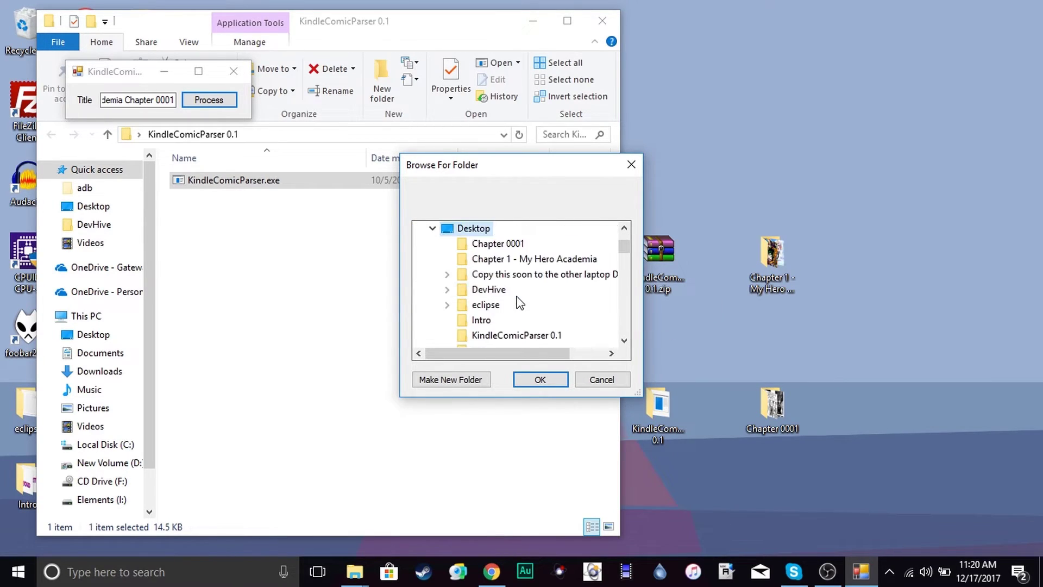
{"action": "left_click", "coordinate": [492, 246]}
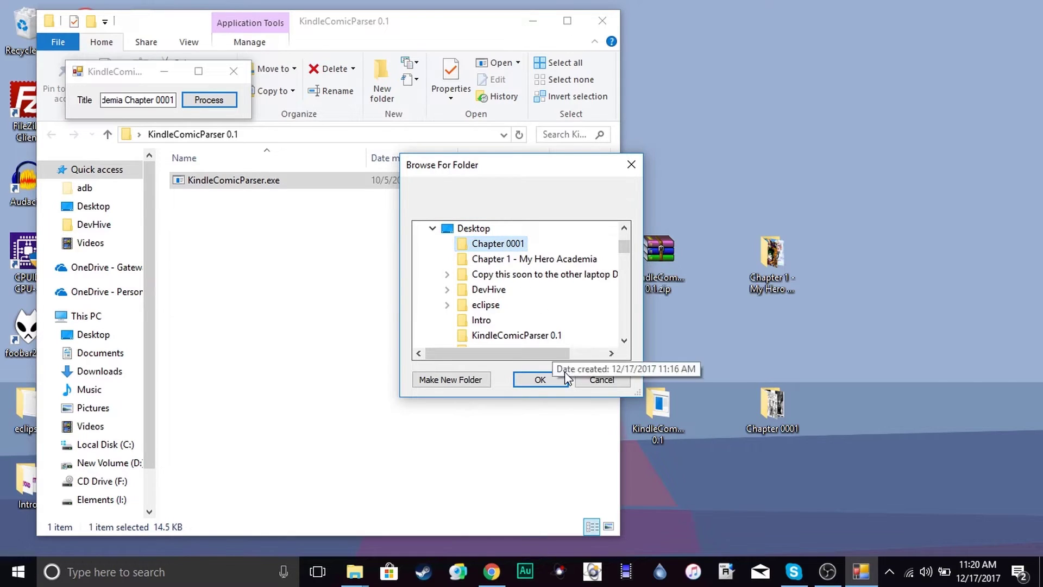
Open the Chapter 0001 folder in the free half of the screen and show its files as a list.
{"action": "left_click", "coordinate": [769, 408]}
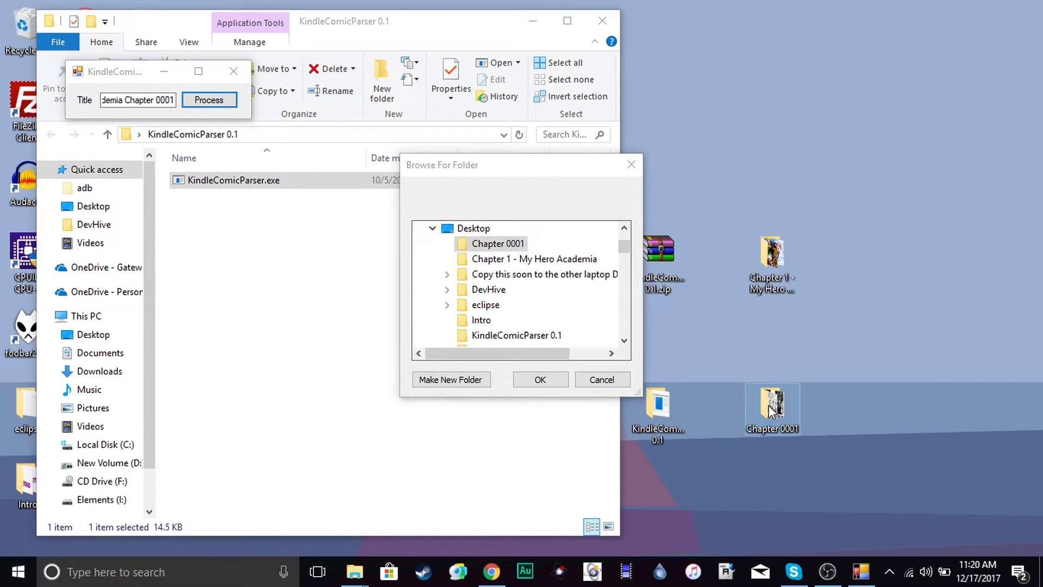
{"action": "double_click", "coordinate": [769, 408]}
{"action": "left_click_drag", "start_coordinate": [410, 22], "coordinate": [1040, 54]}
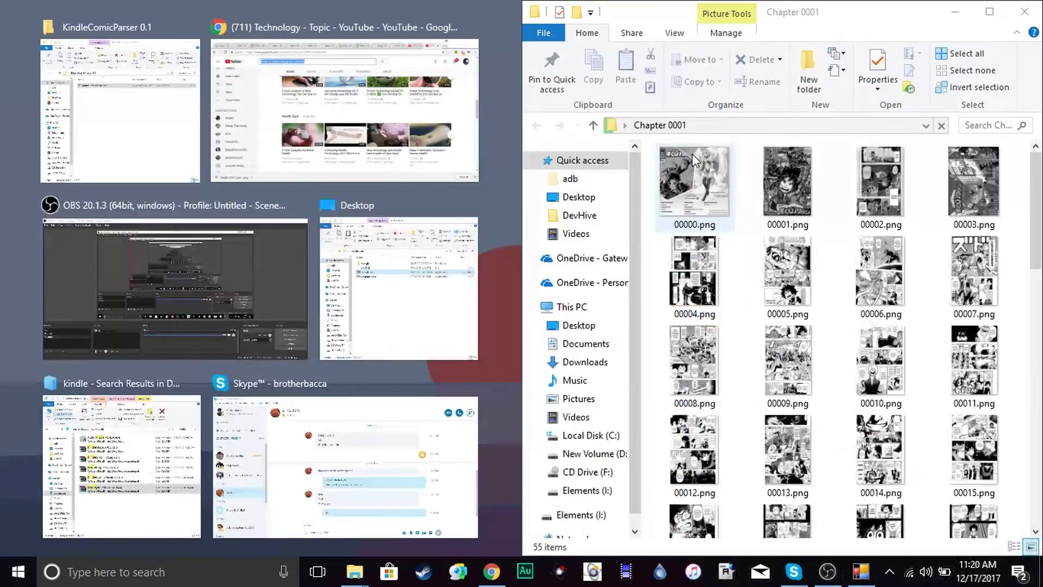
{"action": "left_click", "coordinate": [647, 233]}
{"action": "right_click", "coordinate": [649, 232]}
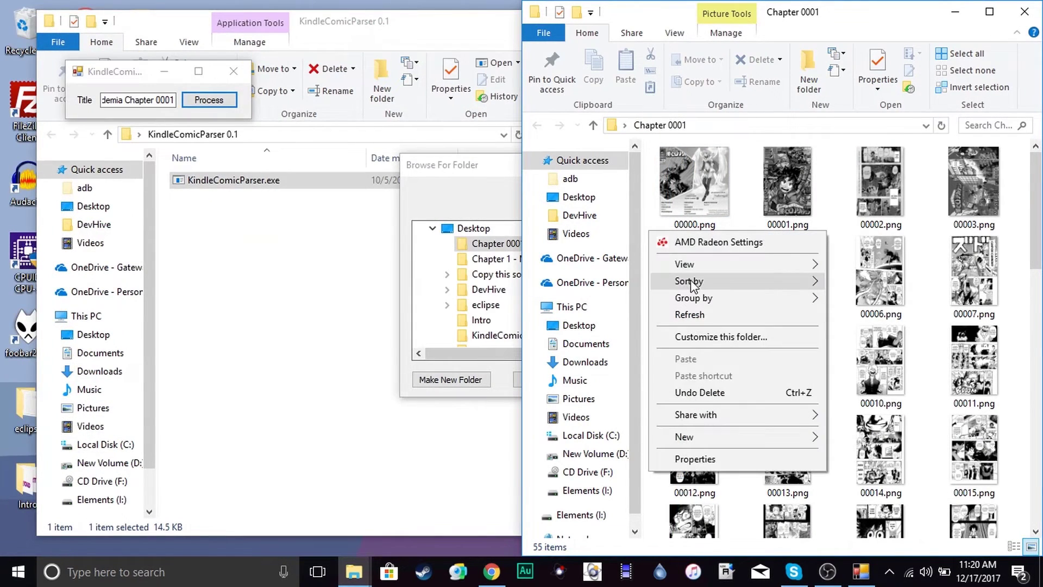
{"action": "mouse_move", "coordinate": [700, 265]}
{"action": "left_click", "coordinate": [848, 333]}
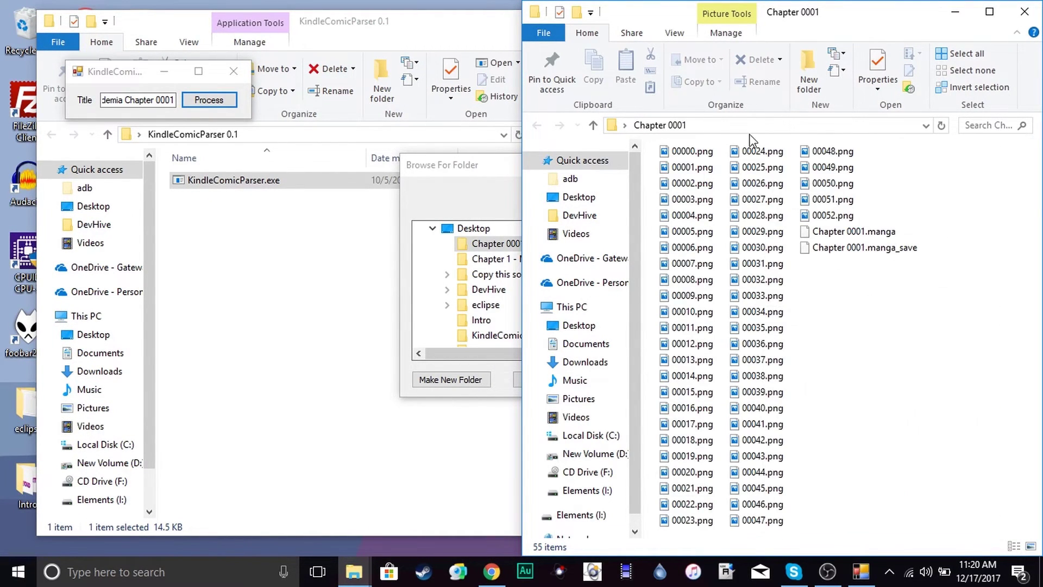
Confirm the Chapter 0001 folder choice to generate the book files, dismiss the completion message and close KindleComicParser.
{"action": "left_click_drag", "start_coordinate": [463, 165], "coordinate": [283, 129]}
{"action": "left_click", "coordinate": [360, 344]}
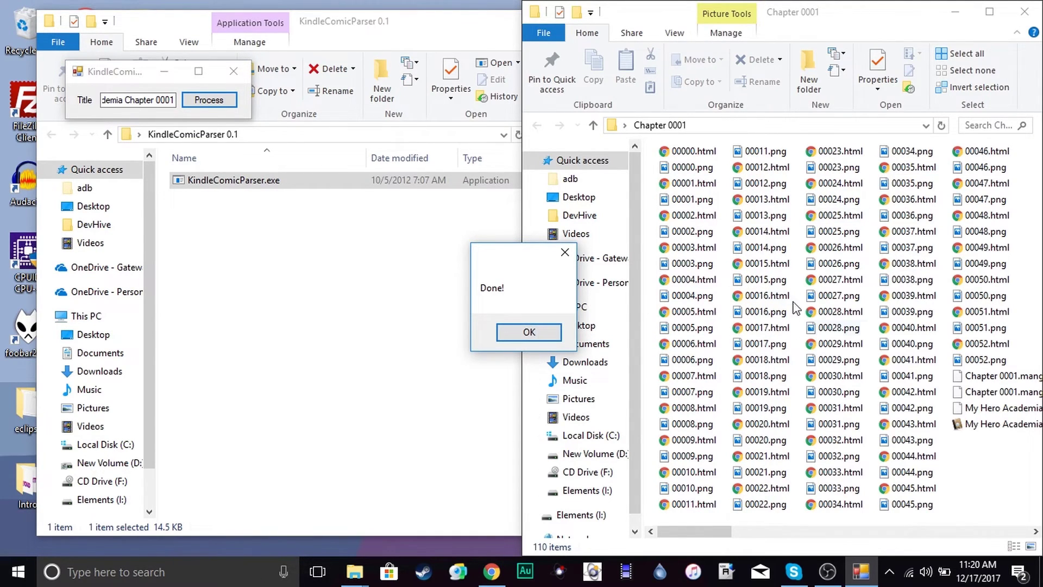
{"action": "left_click", "coordinate": [528, 332]}
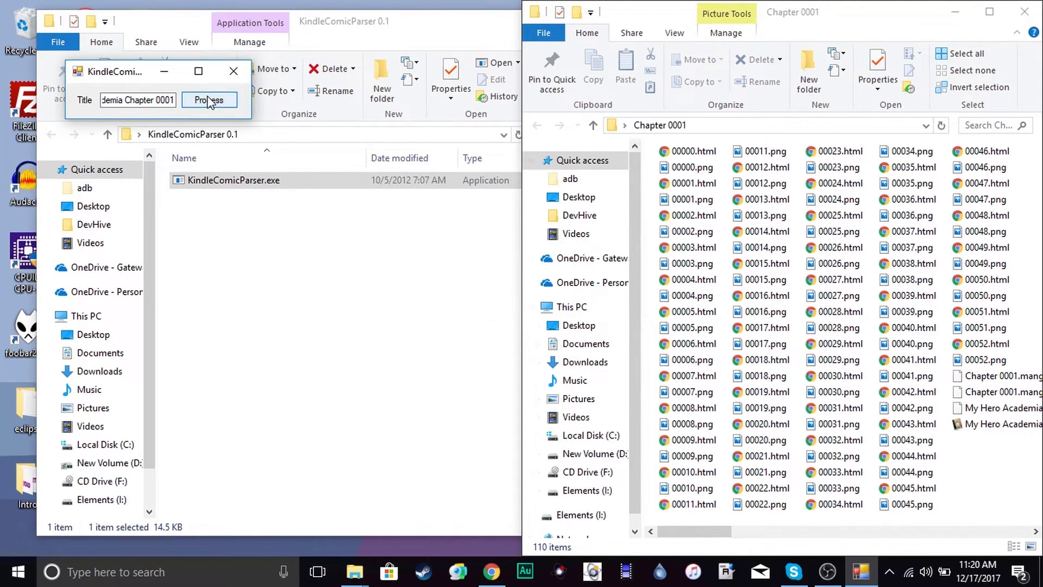
{"action": "left_click", "coordinate": [231, 73]}
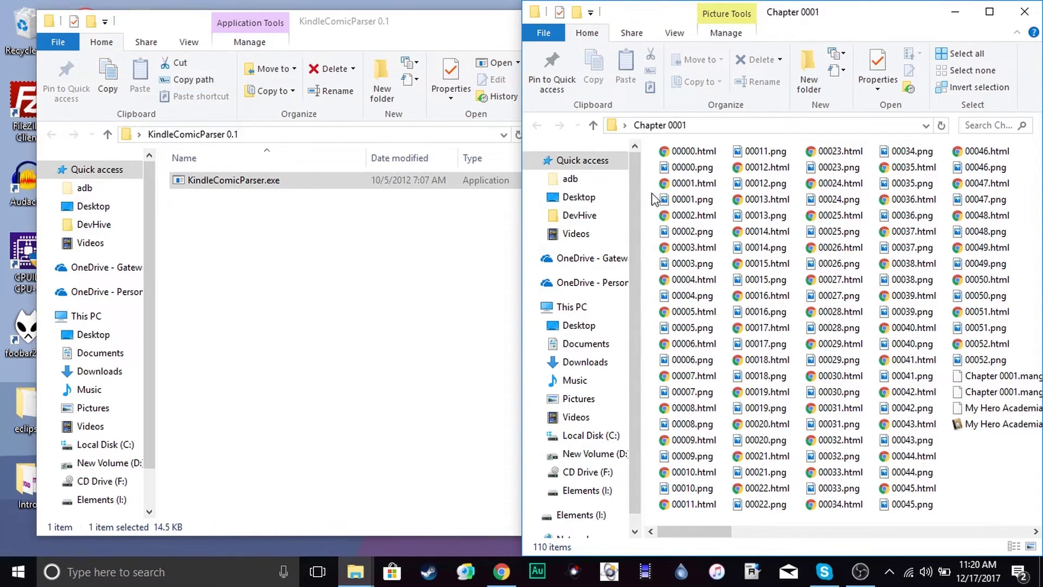
Select My Hero Academia Chapter 0001.opf in the Chapter 0001 folder and close the KindleComicParser 0.1 folder.
{"action": "scroll", "coordinate": [866, 458], "scroll_direction": "right", "scroll_amount": 2}
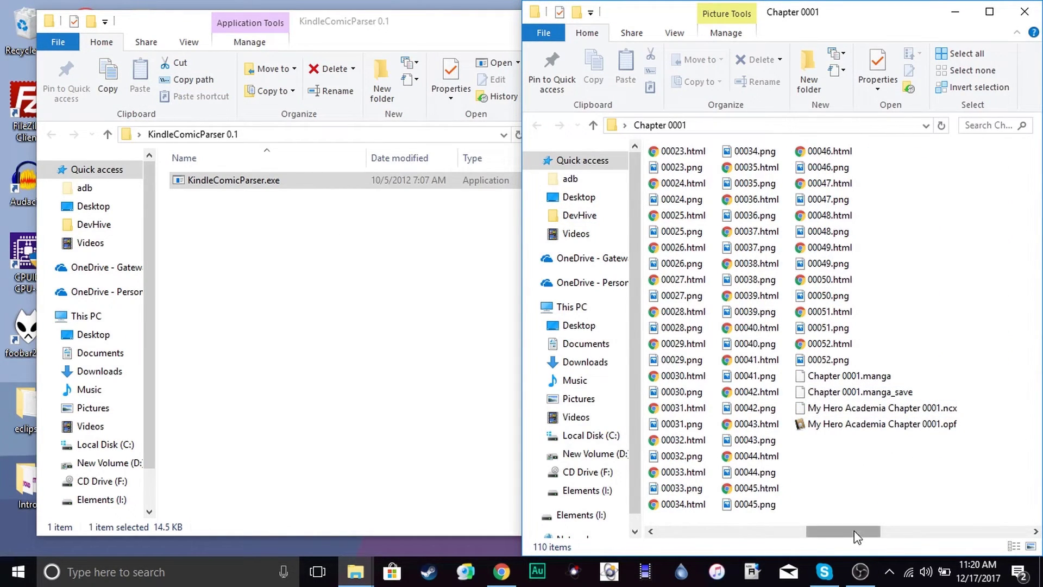
{"action": "left_click", "coordinate": [850, 425]}
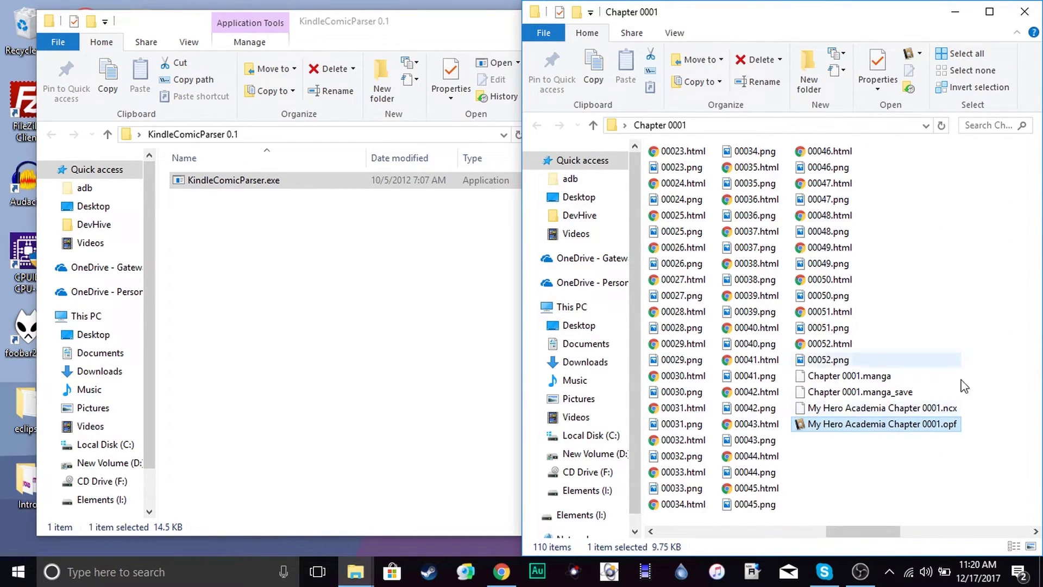
{"action": "left_click", "coordinate": [493, 35]}
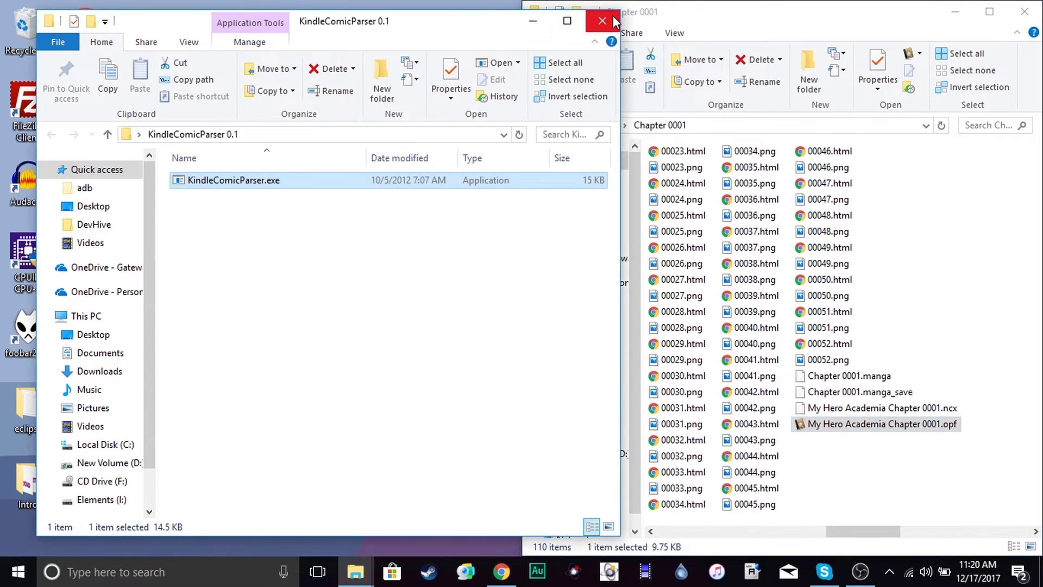
{"action": "left_click", "coordinate": [602, 17]}
Open the kindlegen_win32_v2_9 folder and arrange it side by side with the Chapter 0001 folder.
{"action": "left_click_drag", "start_coordinate": [621, 15], "coordinate": [844, 231]}
{"action": "double_click", "coordinate": [412, 413]}
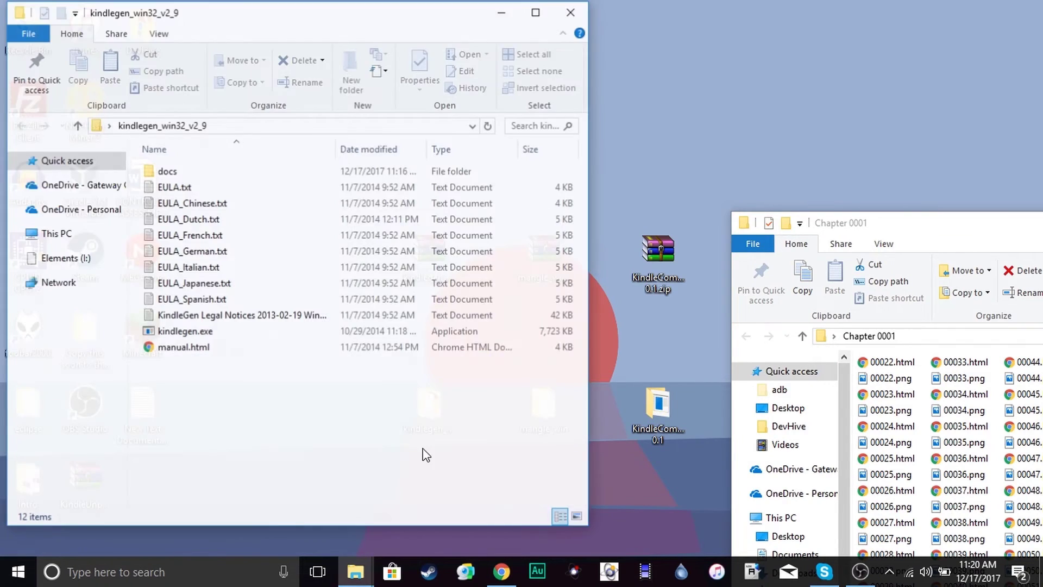
{"action": "left_click_drag", "start_coordinate": [360, 37], "coordinate": [0, 37]}
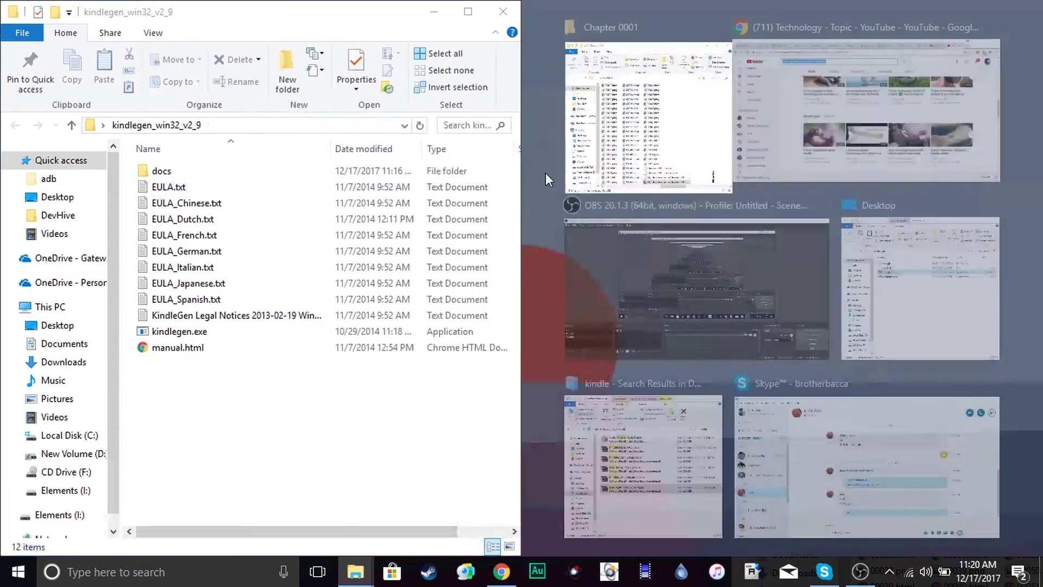
{"action": "left_click", "coordinate": [552, 137]}
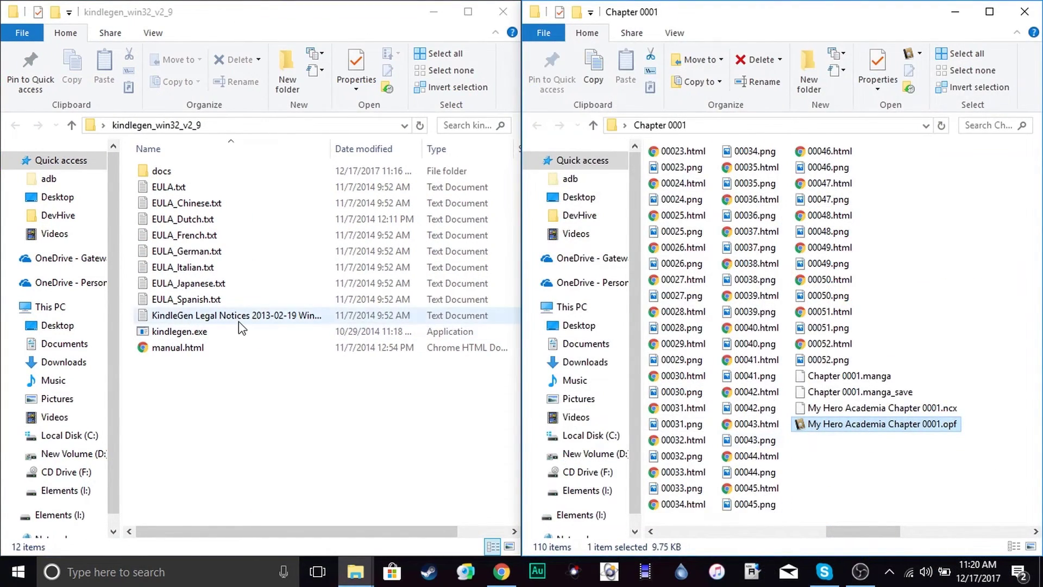
Convert My Hero Academia Chapter 0001.opf into a Kindle book by opening it with kindlegen.exe.
{"action": "left_click_drag", "start_coordinate": [883, 429], "coordinate": [181, 335]}
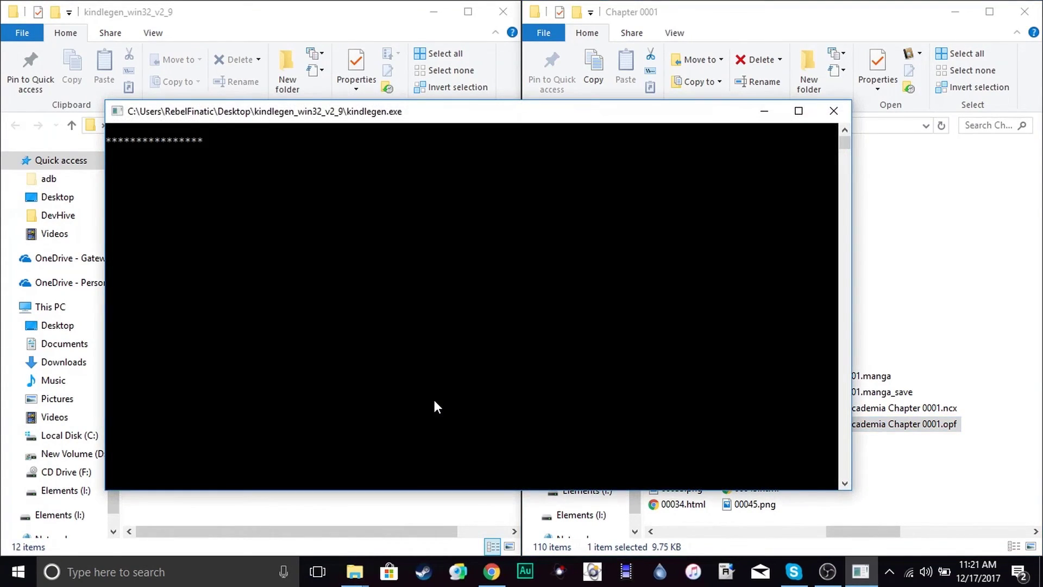
{"action": "left_click_drag", "start_coordinate": [484, 118], "coordinate": [527, 61]}
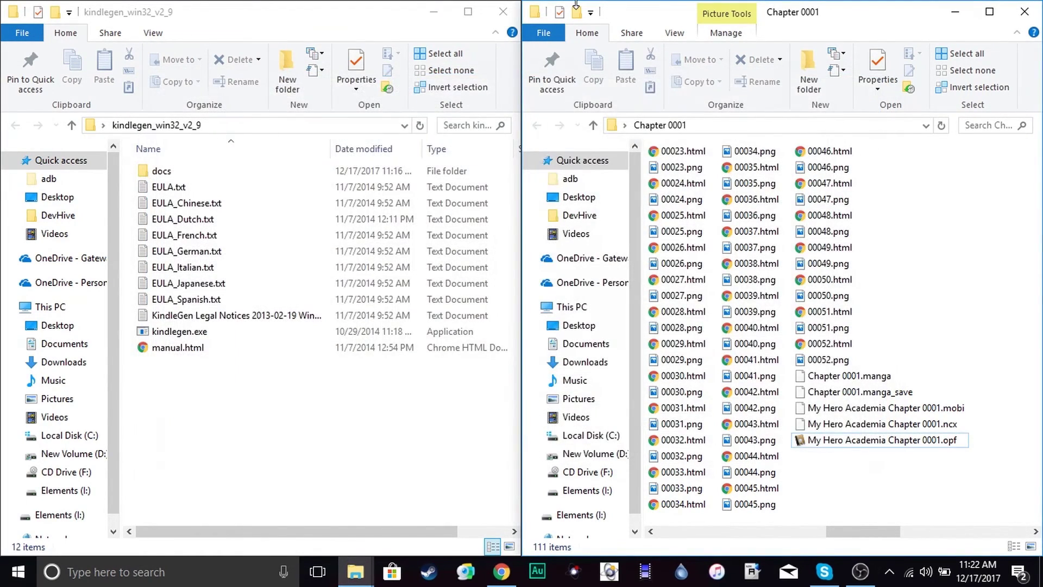
Move My Hero Academia Chapter 0001.mobi onto the desktop beside the Chapter 1 folder and close both folder windows.
{"action": "left_click_drag", "start_coordinate": [864, 531], "coordinate": [877, 532]}
{"action": "left_click", "coordinate": [813, 407]}
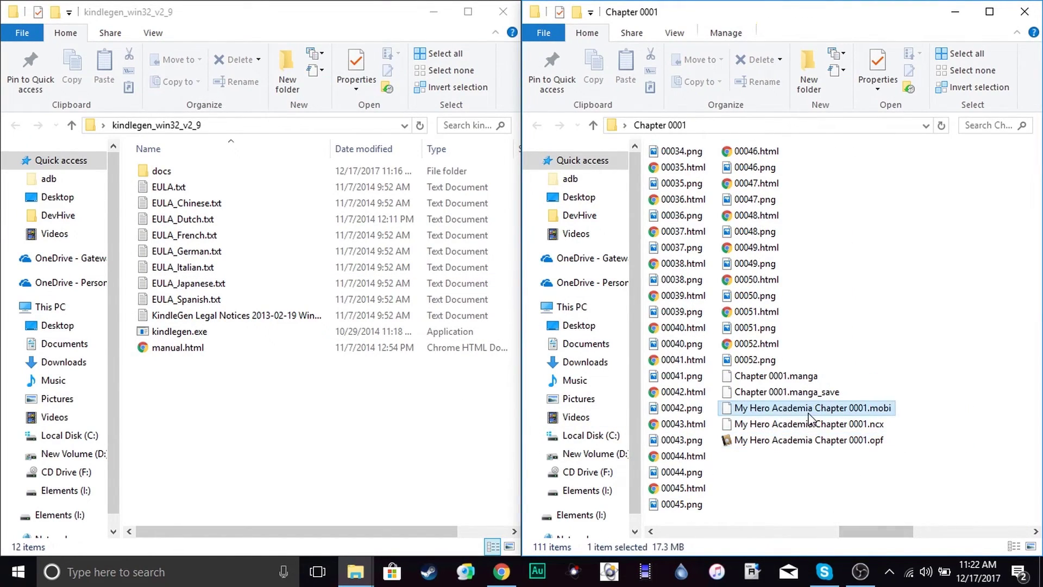
{"action": "left_click_drag", "start_coordinate": [808, 22], "coordinate": [360, 10]}
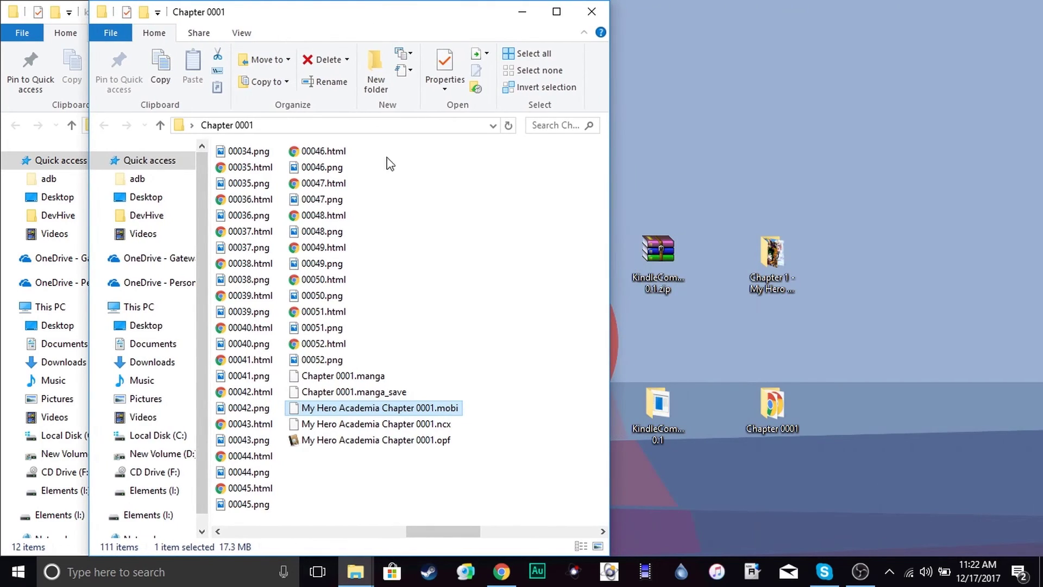
{"action": "left_click_drag", "start_coordinate": [342, 414], "coordinate": [827, 269]}
{"action": "left_click", "coordinate": [596, 12]}
{"action": "left_click", "coordinate": [506, 12]}
Check the size on disk of the Chapter 1 - My Hero Academia folder in its properties.
{"action": "right_click", "coordinate": [759, 271]}
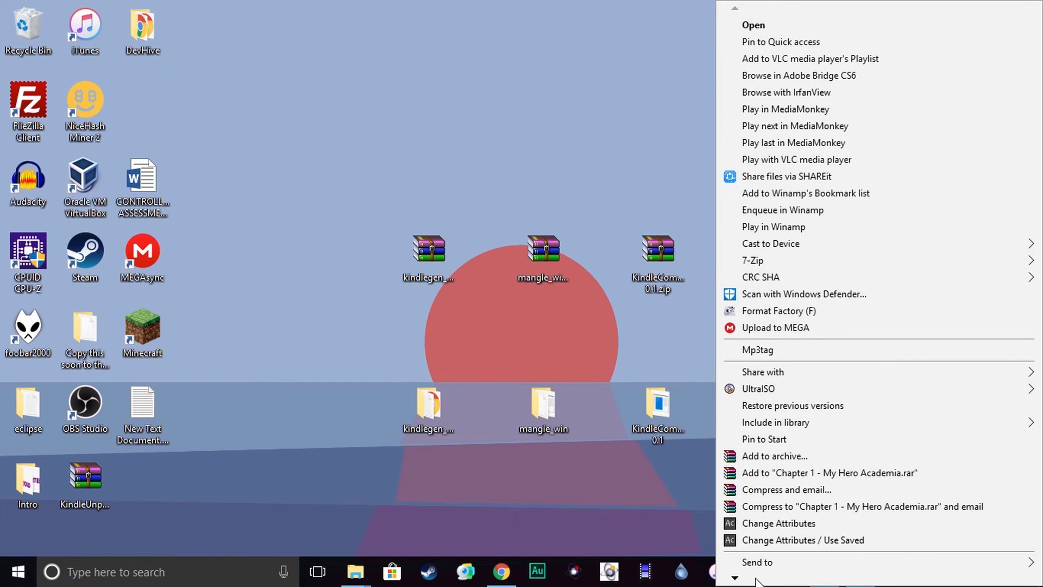
{"action": "mouse_move", "coordinate": [756, 579]}
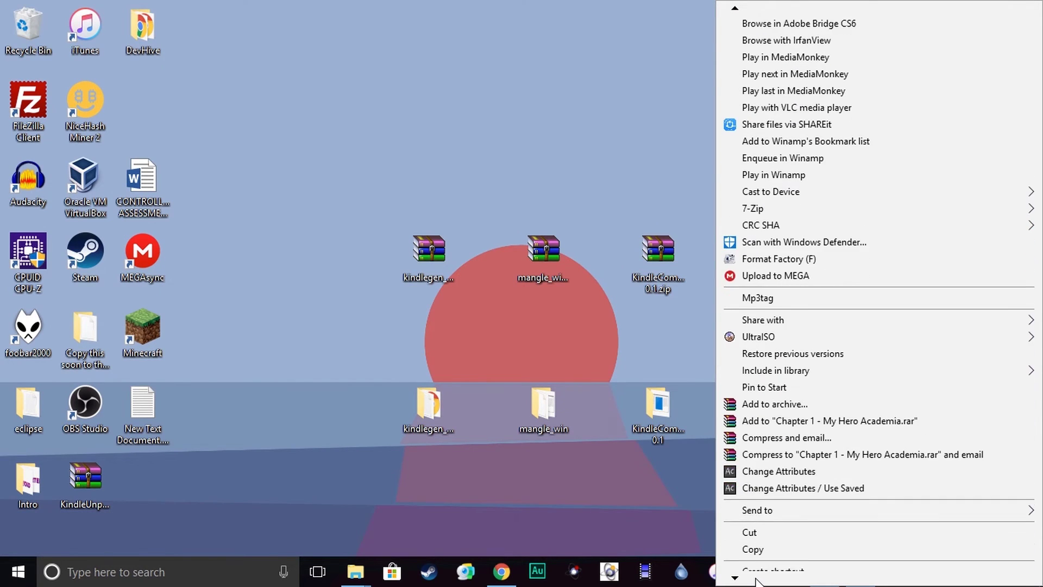
{"action": "left_click", "coordinate": [774, 557]}
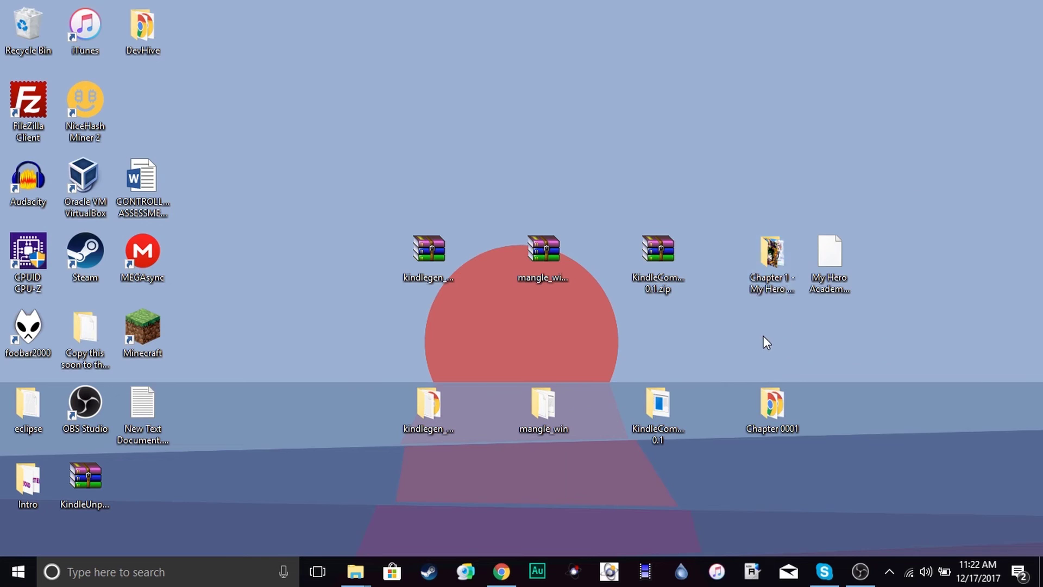
{"action": "left_click_drag", "start_coordinate": [877, 341], "coordinate": [832, 344]}
{"action": "left_click", "coordinate": [1025, 192]}
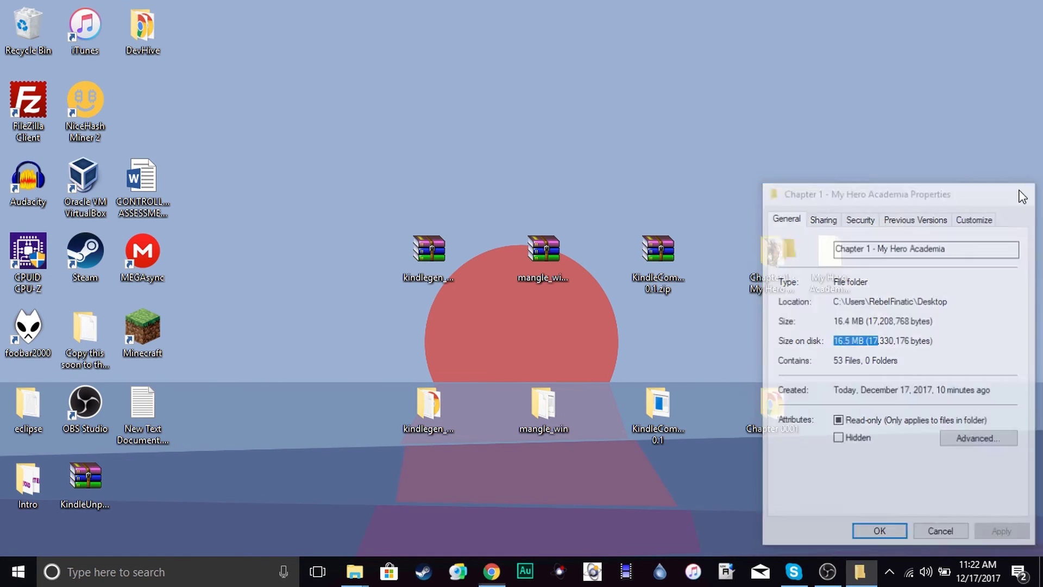
Check the size on disk of the processed Chapter 0001 folder in its properties.
{"action": "right_click", "coordinate": [785, 429]}
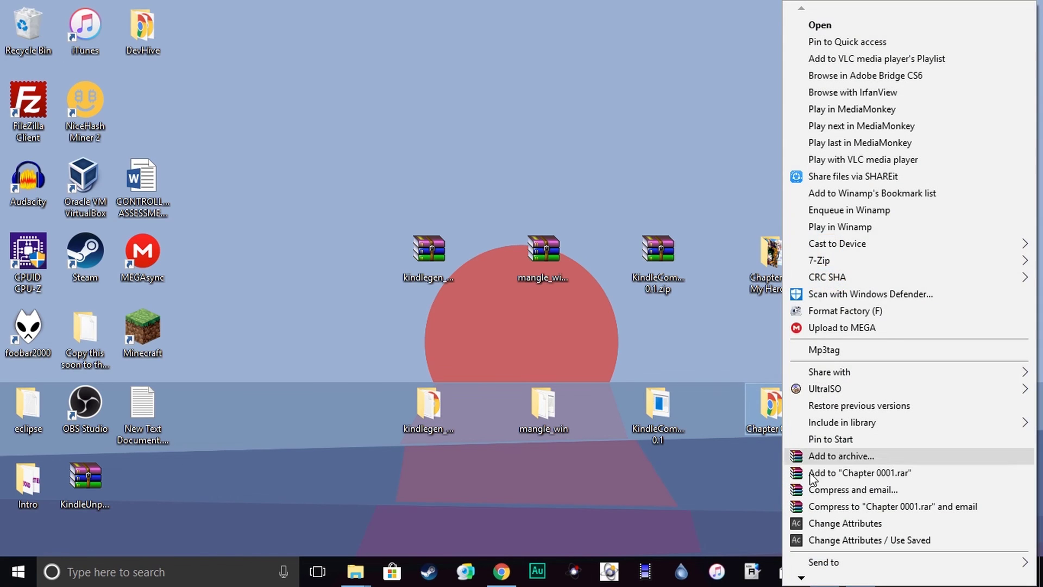
{"action": "mouse_move", "coordinate": [823, 579]}
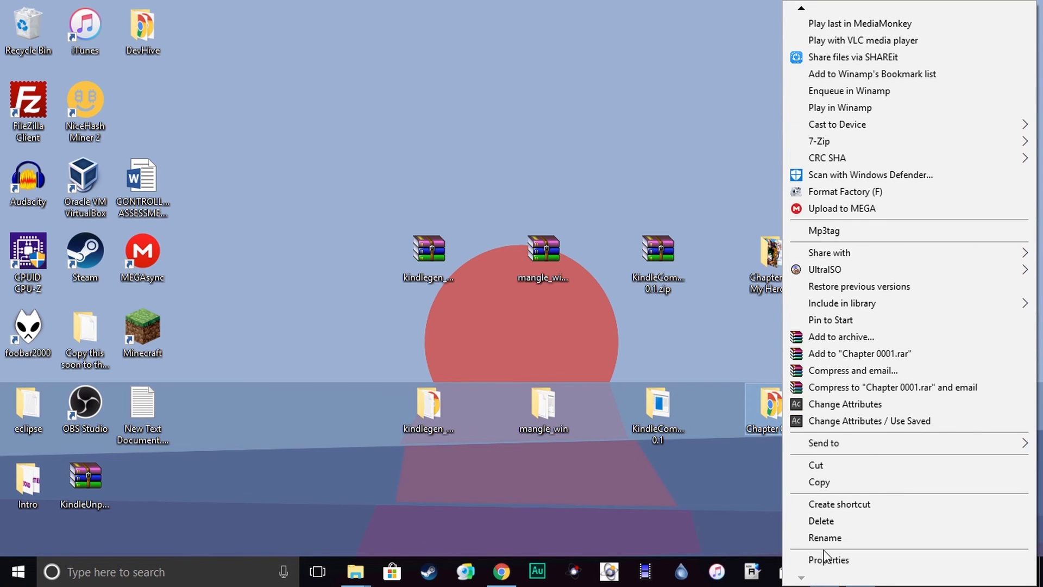
{"action": "left_click", "coordinate": [827, 559]}
{"action": "left_click_drag", "start_coordinate": [866, 345], "coordinate": [833, 345]}
{"action": "left_click", "coordinate": [942, 533]}
{"action": "left_click_drag", "start_coordinate": [878, 382], "coordinate": [815, 229]}
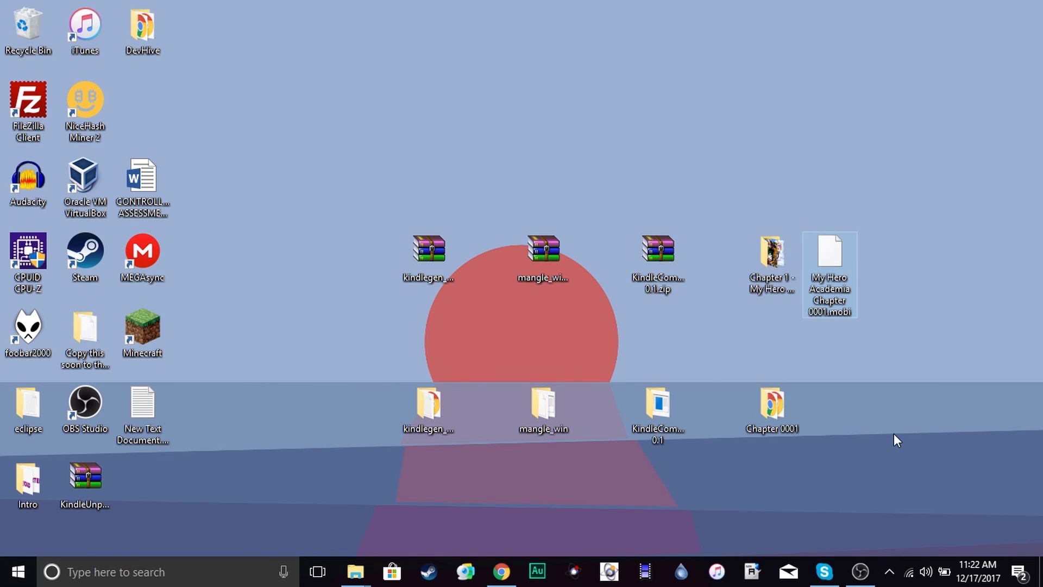
{"action": "left_click_drag", "start_coordinate": [920, 376], "coordinate": [810, 185]}
{"action": "left_click_drag", "start_coordinate": [830, 143], "coordinate": [814, 178]}
{"action": "left_click", "coordinate": [885, 340]}
{"action": "left_click", "coordinate": [840, 295]}
{"action": "left_click", "coordinate": [863, 364]}
{"action": "left_click_drag", "start_coordinate": [824, 192], "coordinate": [894, 372]}
{"action": "left_click", "coordinate": [885, 406]}
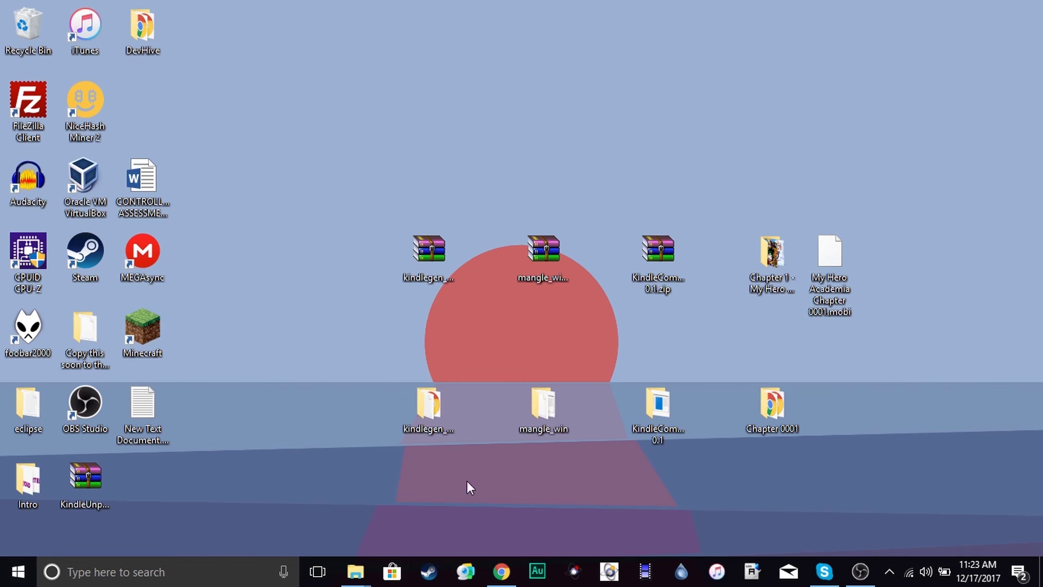